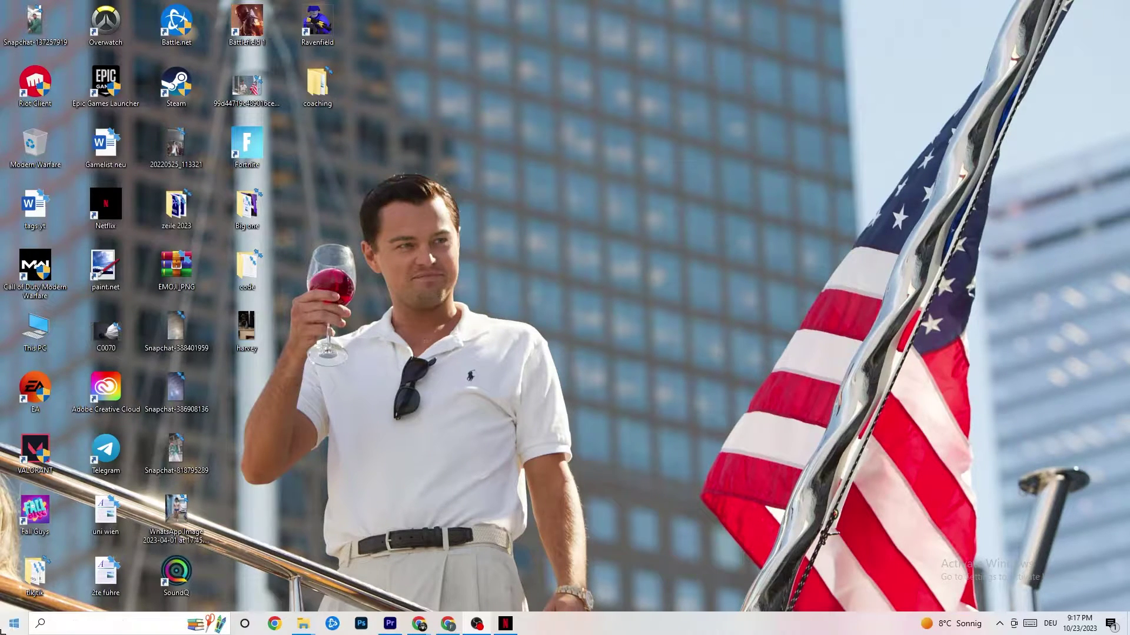
Step: Open the System display settings in Windows Settings and review the scaling options for text, apps and other items
click(14, 621)
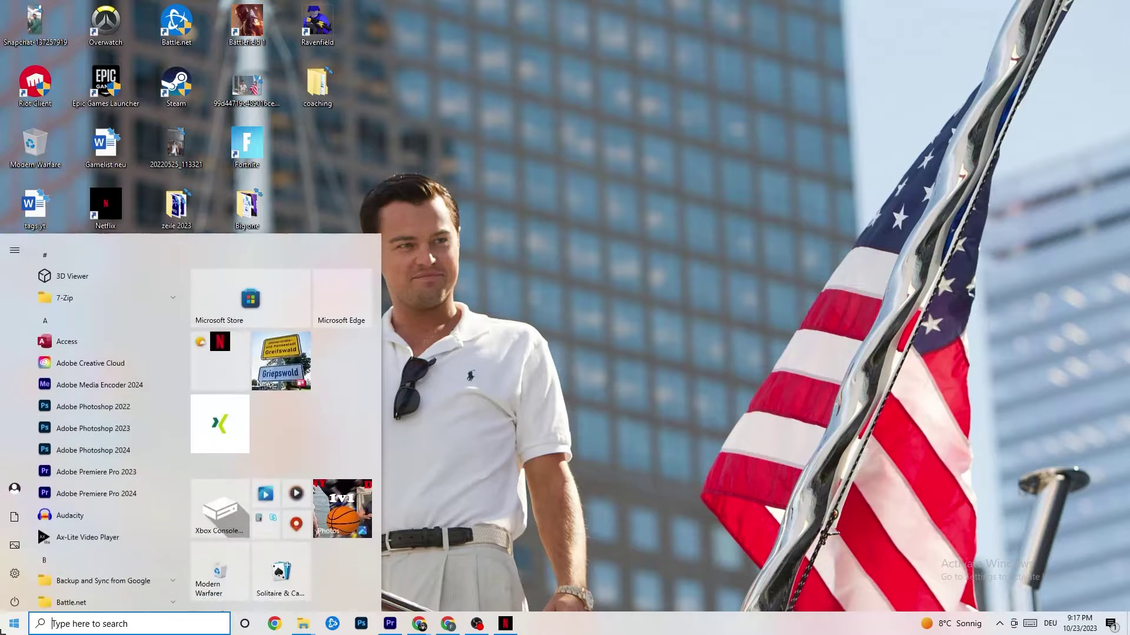
click(15, 569)
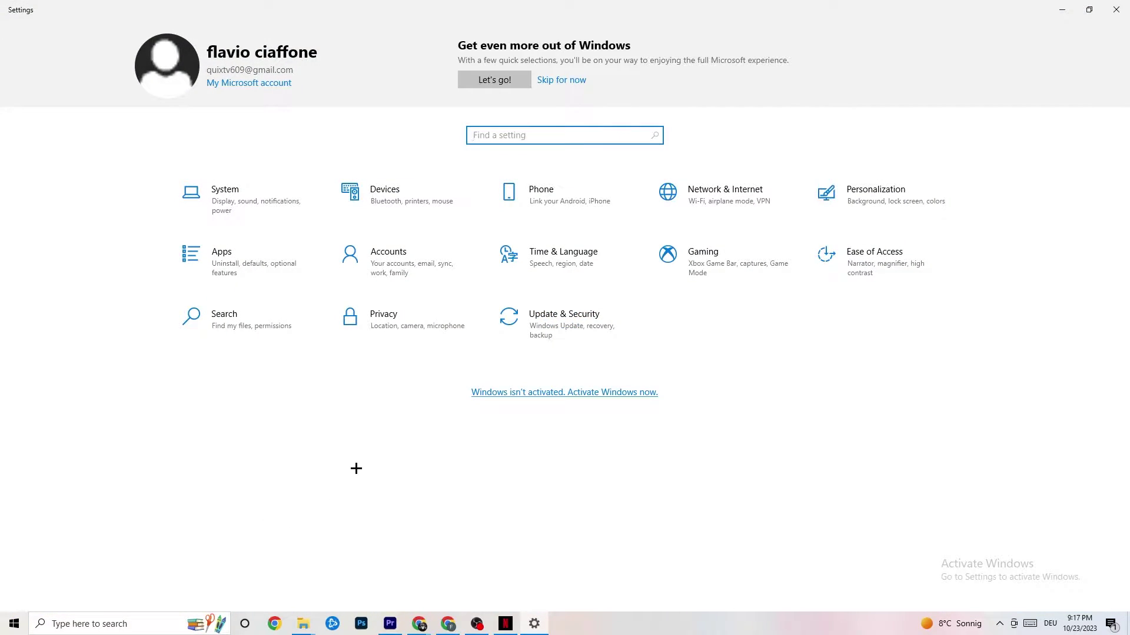
click(244, 204)
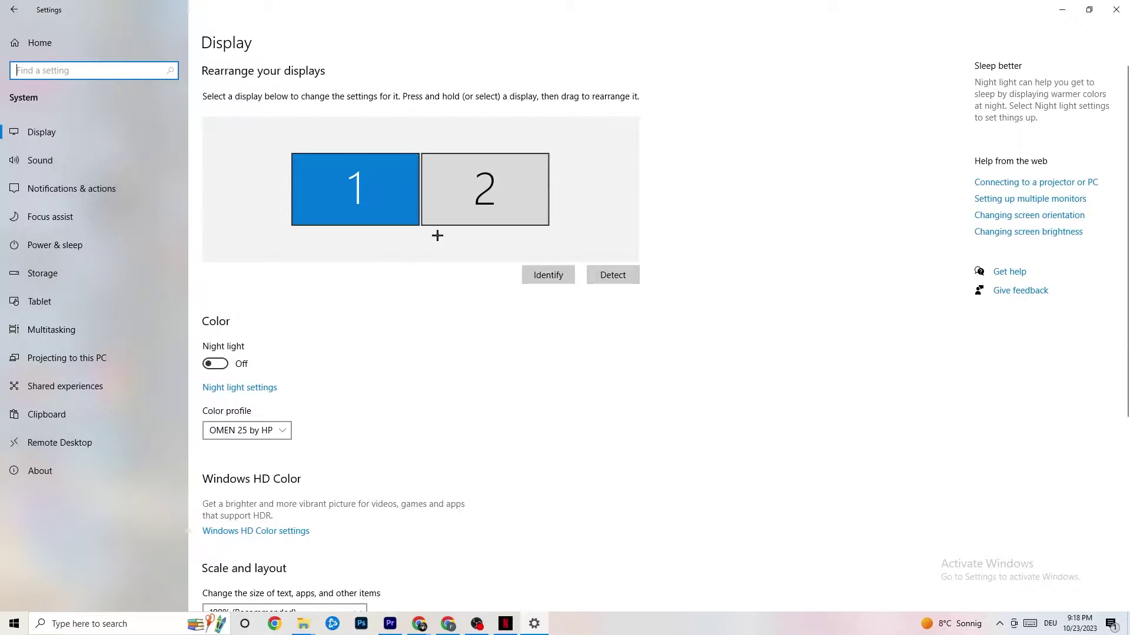
scroll(372, 211, down, 5)
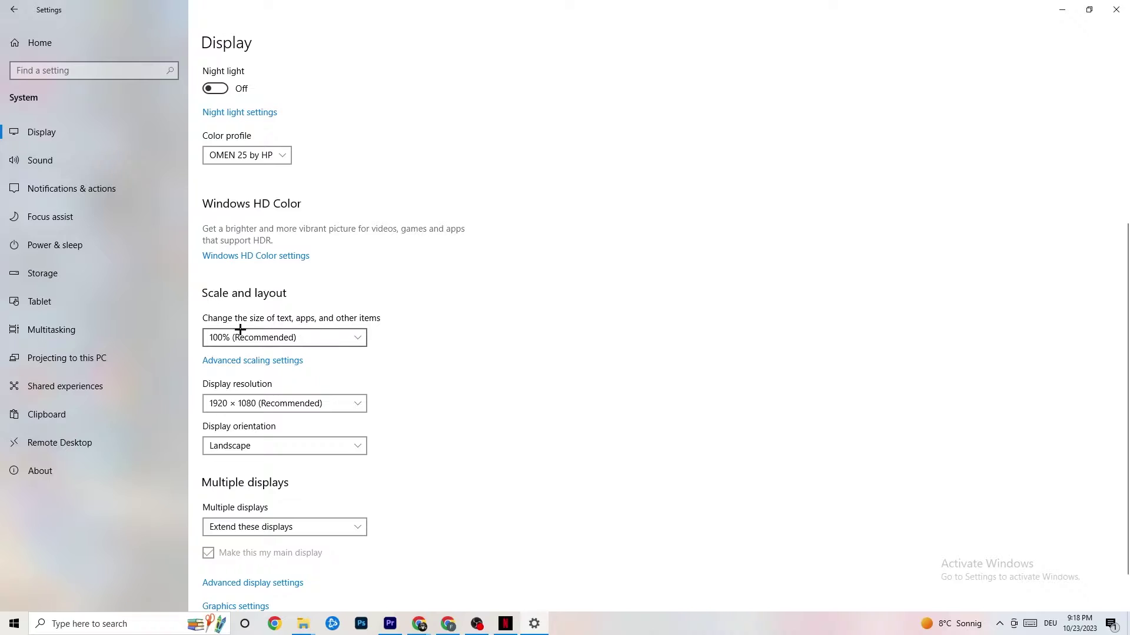
click(346, 337)
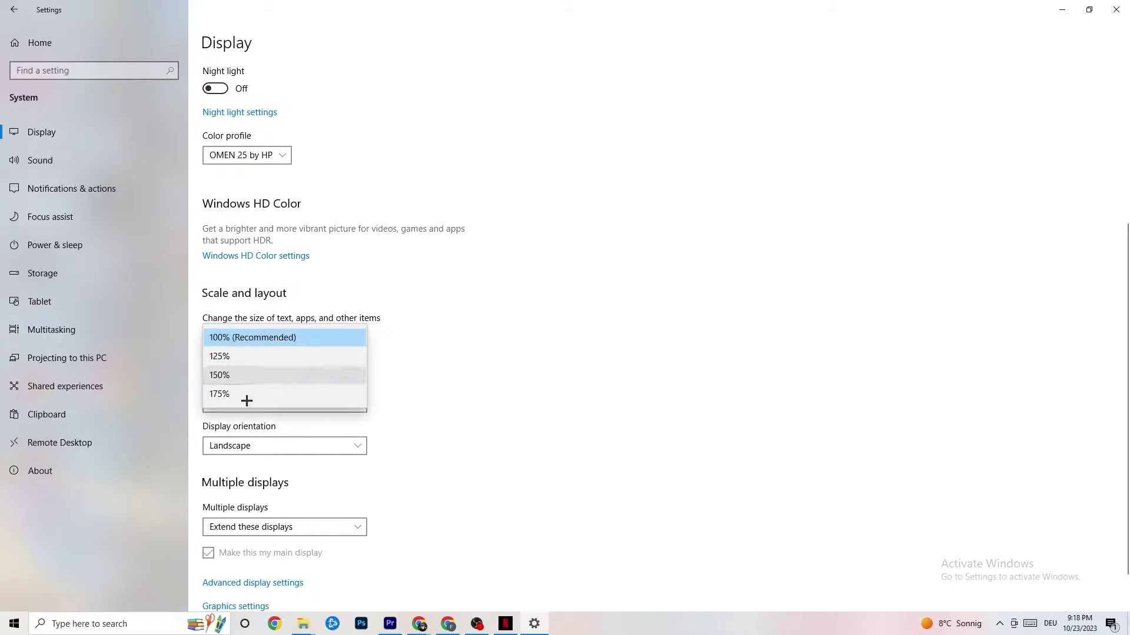
click(408, 355)
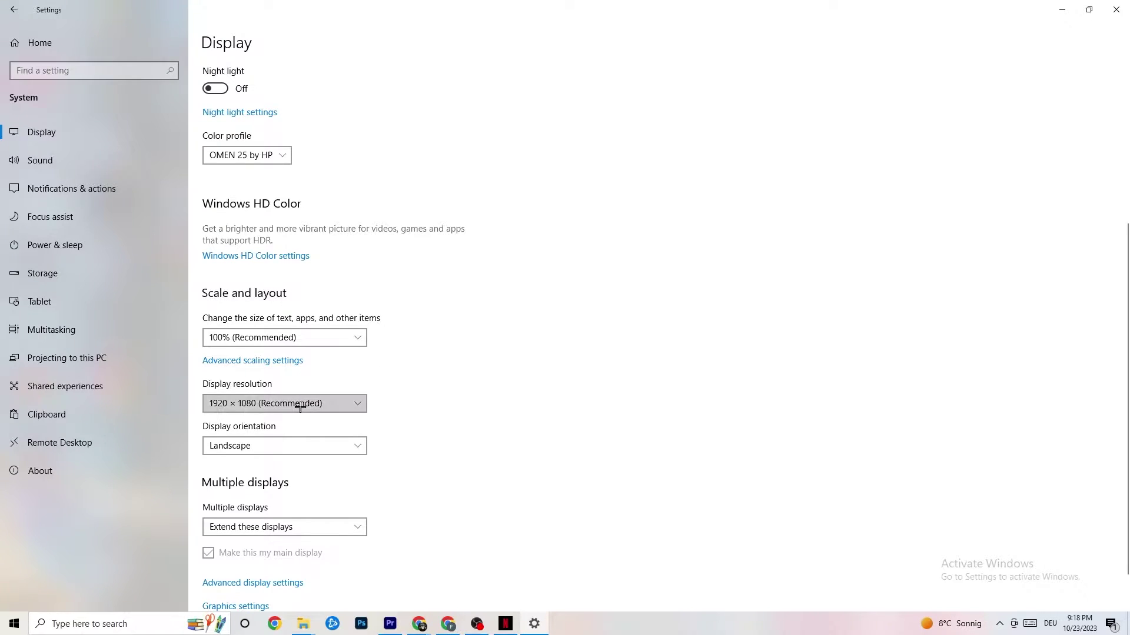
Step: Review the available display resolutions without changing the selected one
click(358, 404)
click(501, 373)
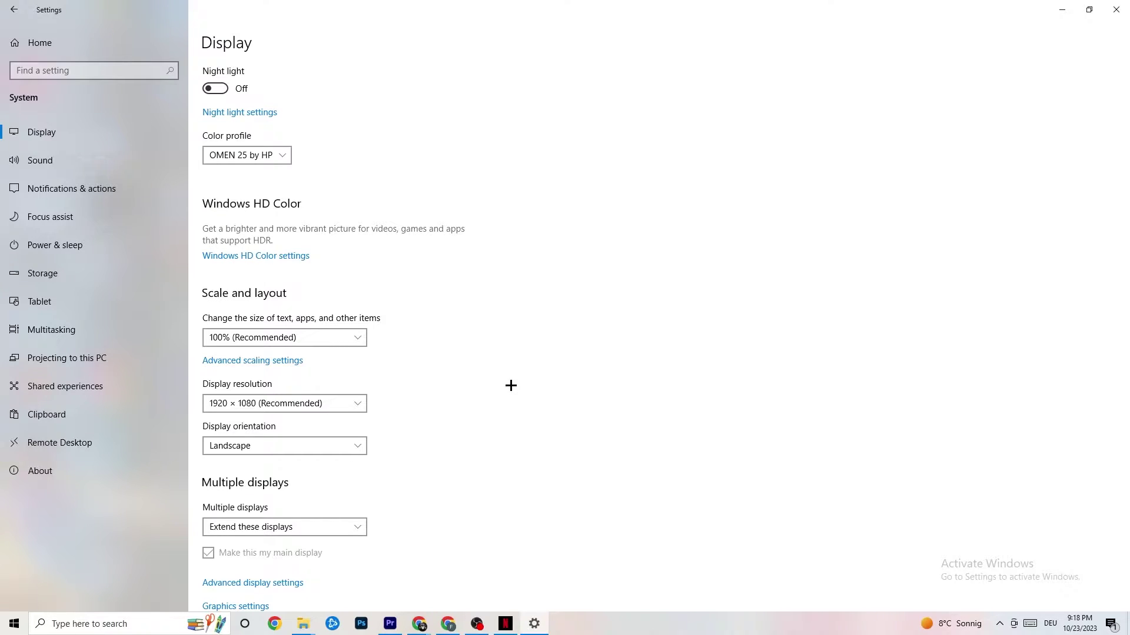
click(355, 402)
click(469, 377)
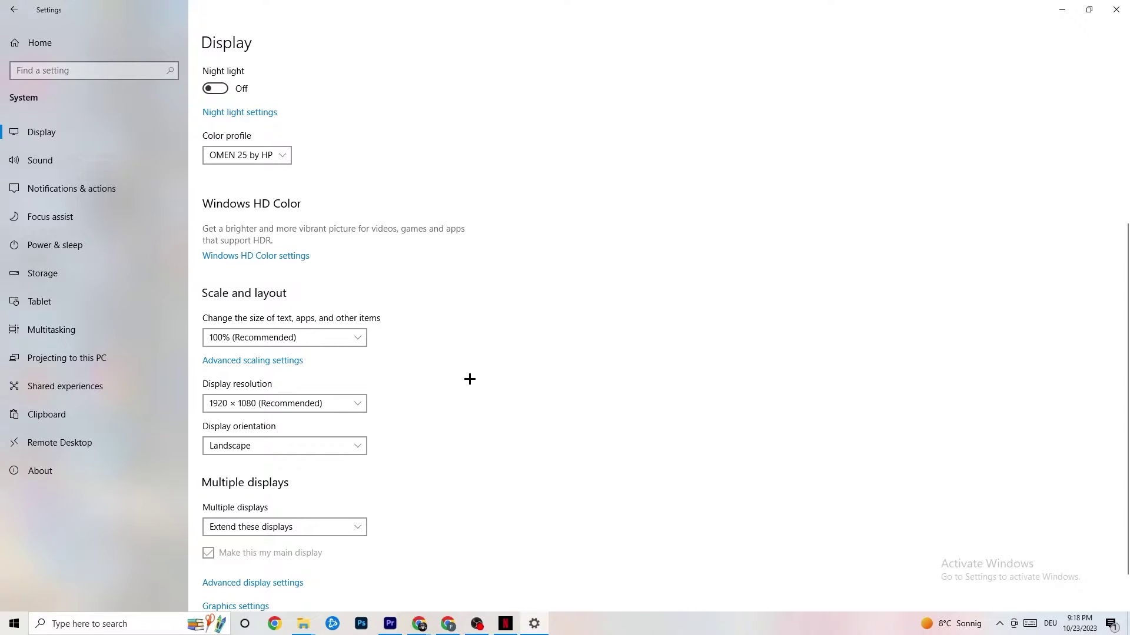
Step: Open the Storage Sense configuration and review the recycle bin deletion periods, leaving the selection as it is
click(73, 281)
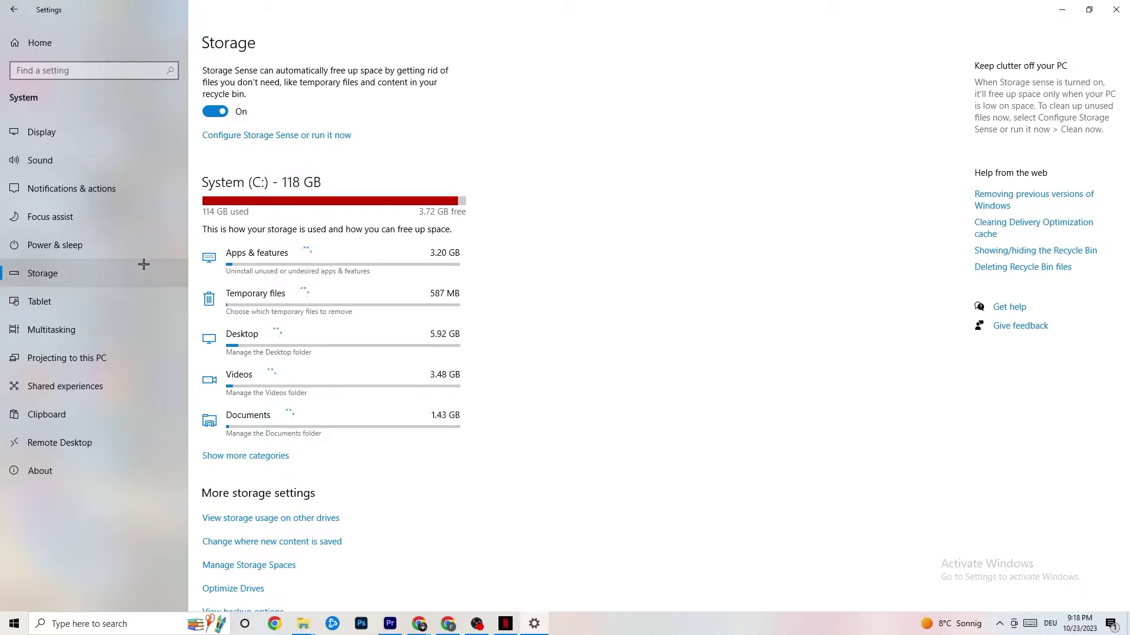
click(326, 137)
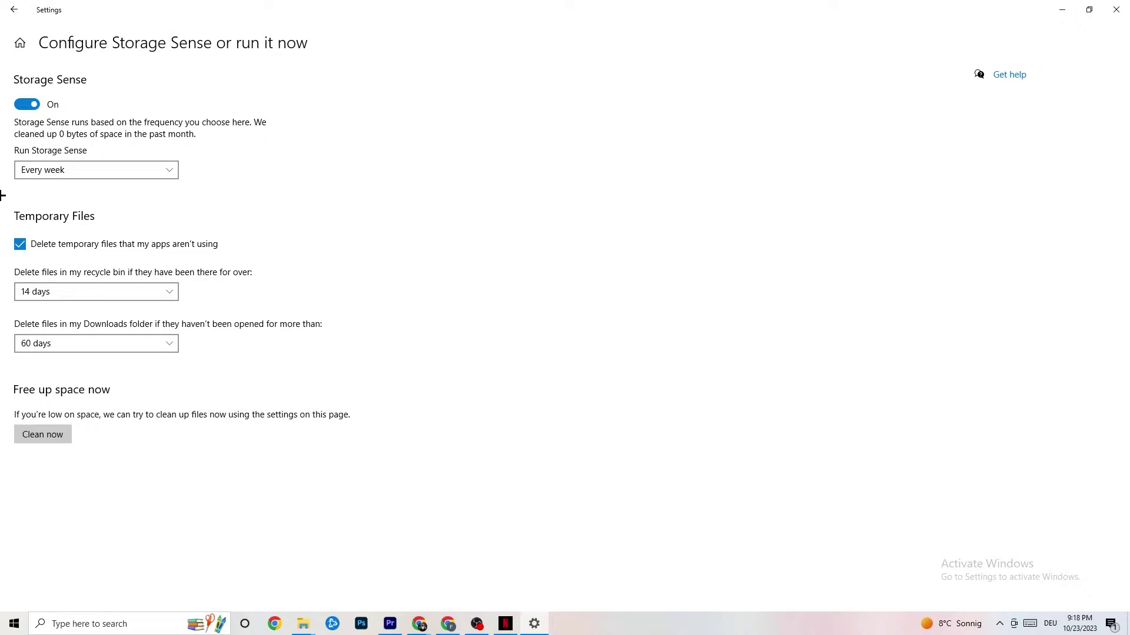
click(126, 297)
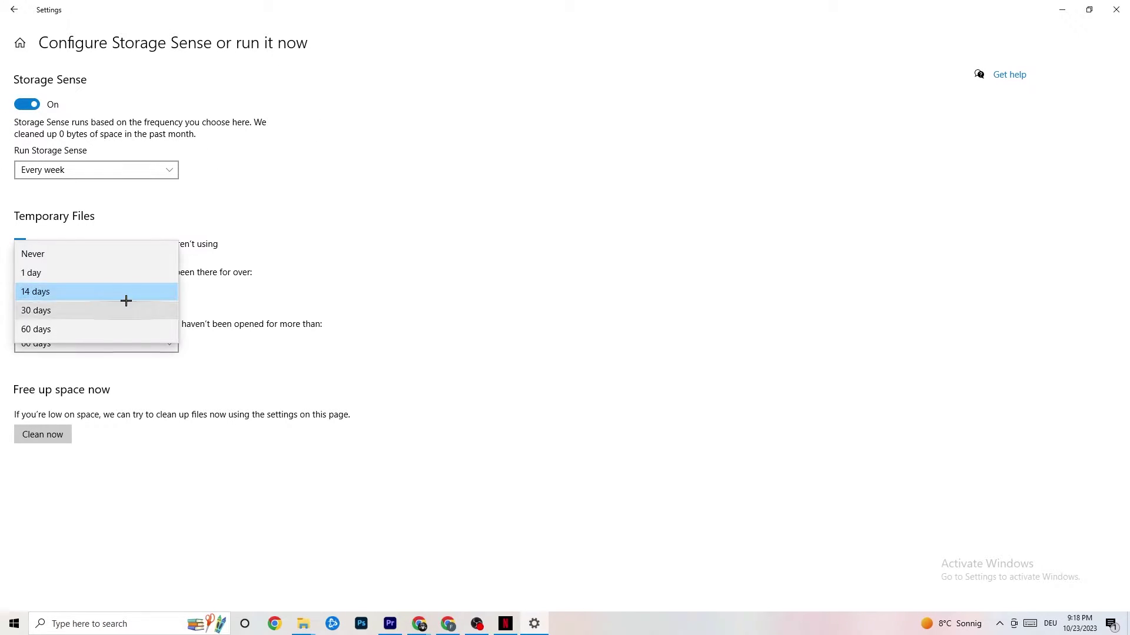
click(251, 230)
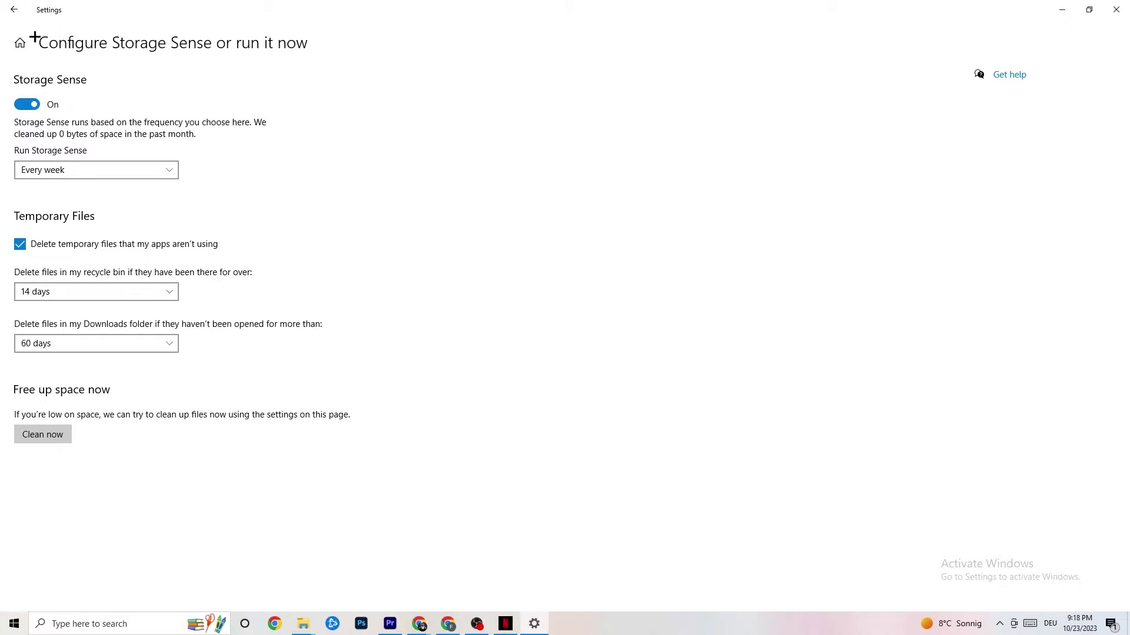
click(10, 7)
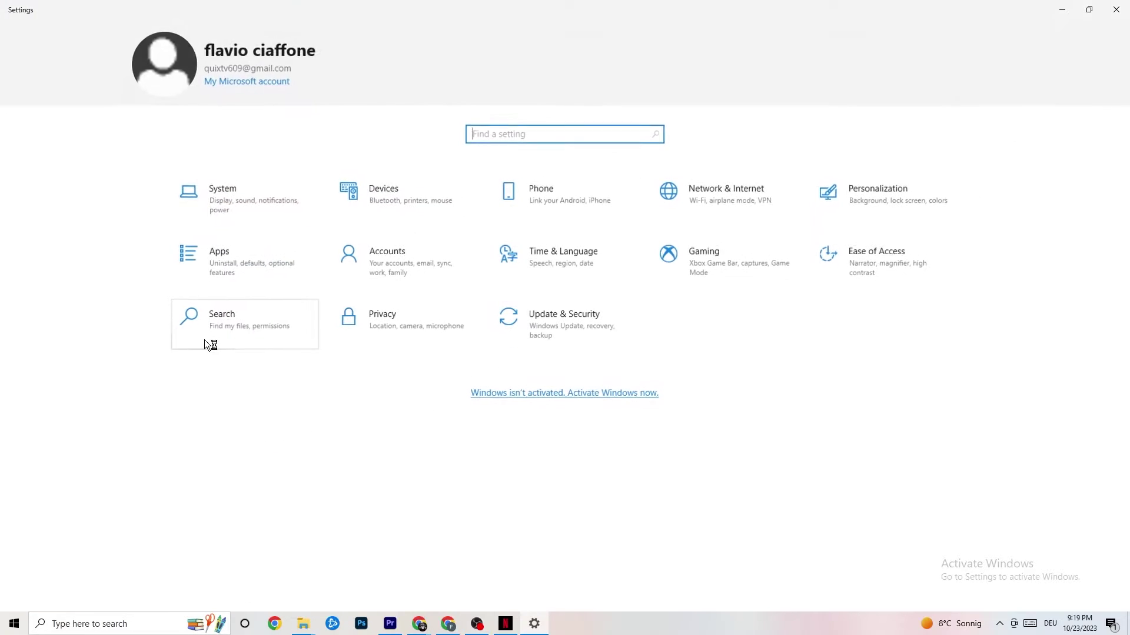
Step: Open the additional power settings from Power & sleep, review the available power plans, and return to the Settings home
click(255, 210)
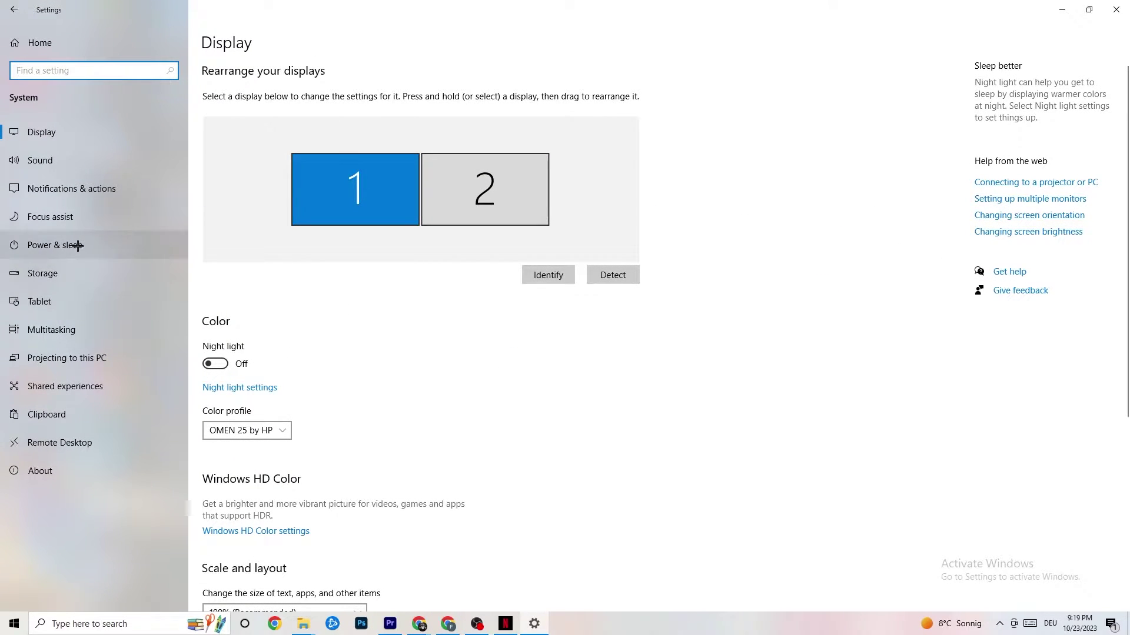
click(39, 241)
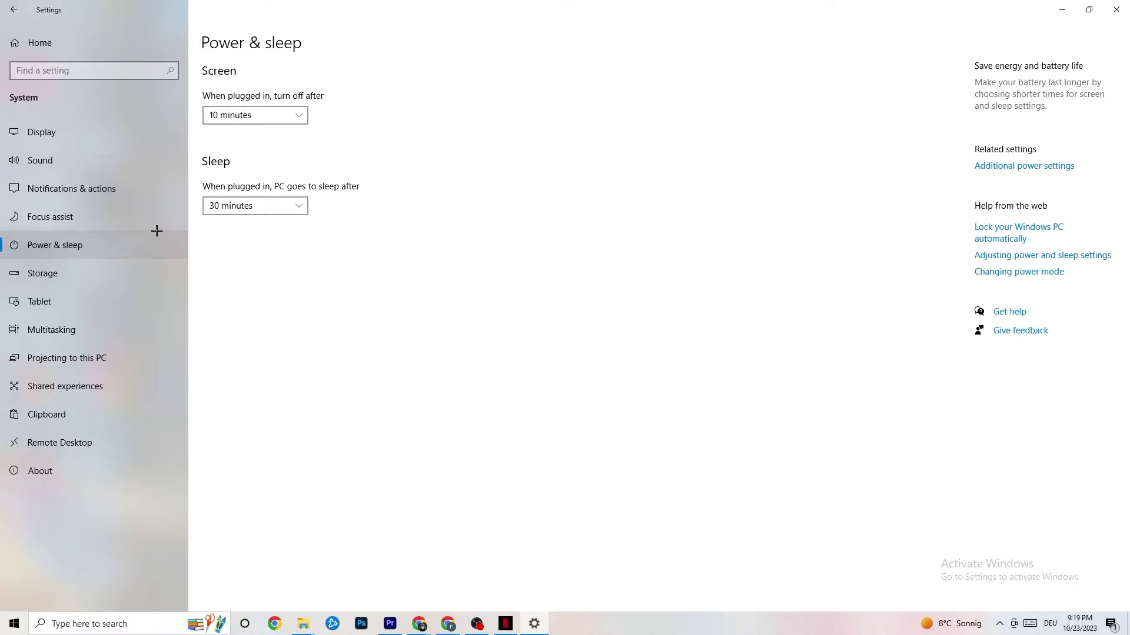
click(1015, 166)
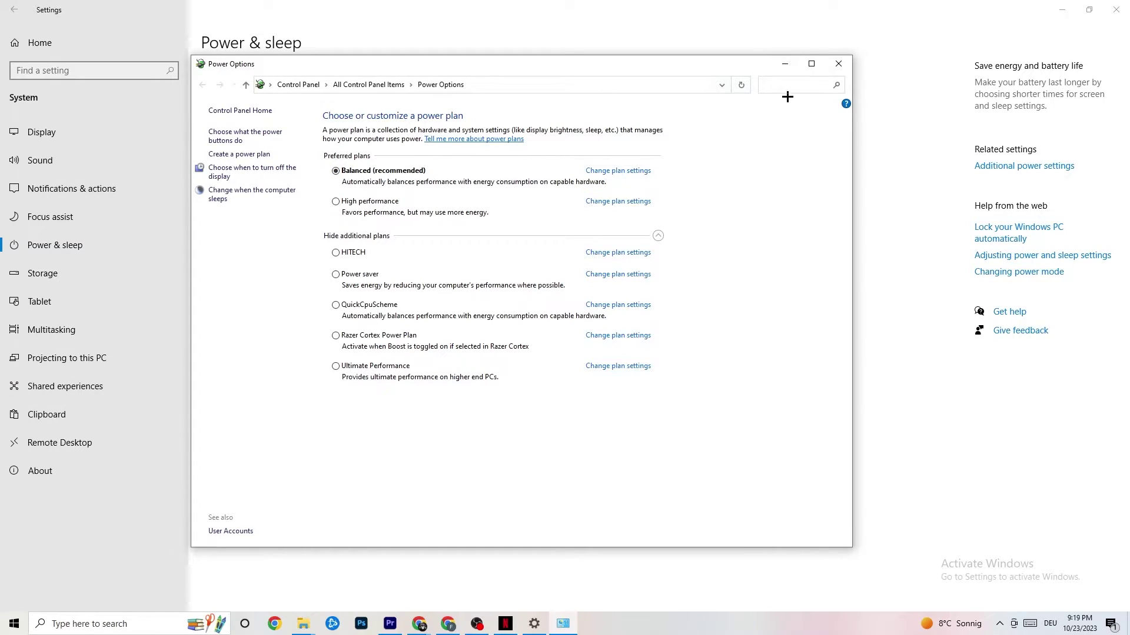
click(839, 64)
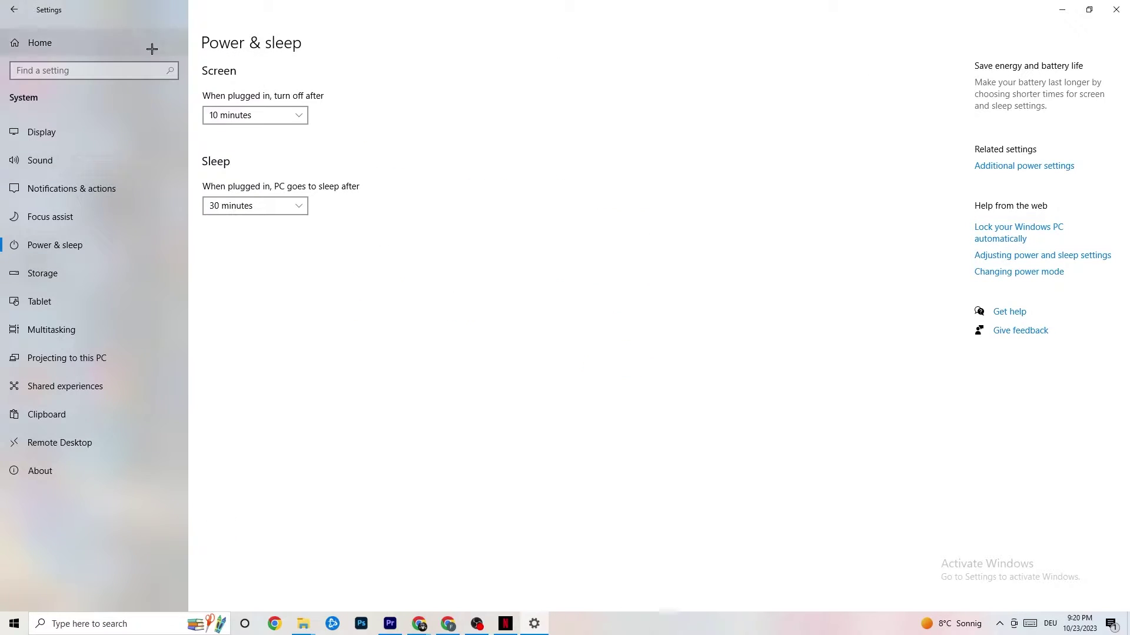
click(20, 8)
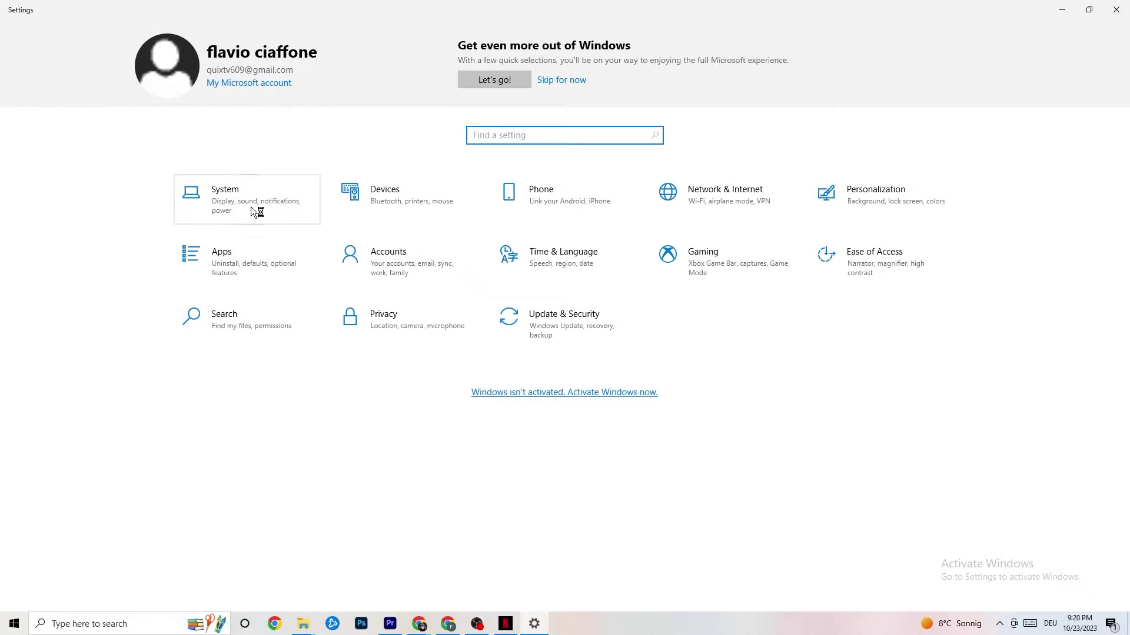
Step: Open the Gaming settings and review the Xbox Game Bar toggle, controller option and keyboard shortcuts
click(717, 275)
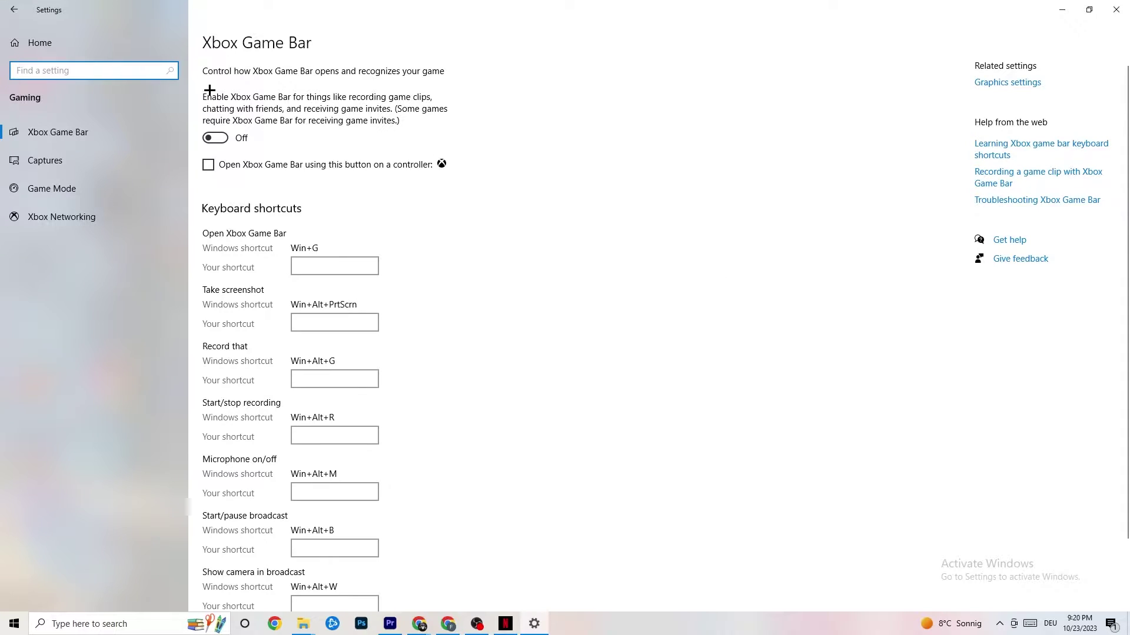
scroll(404, 270, down, 2)
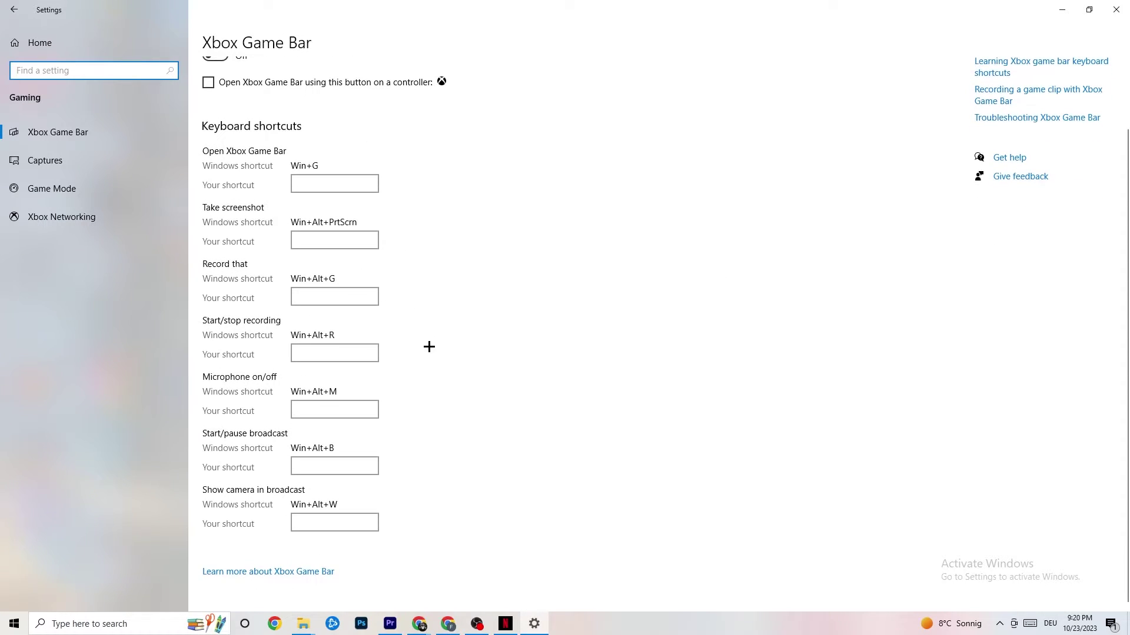
scroll(429, 346, up, 2)
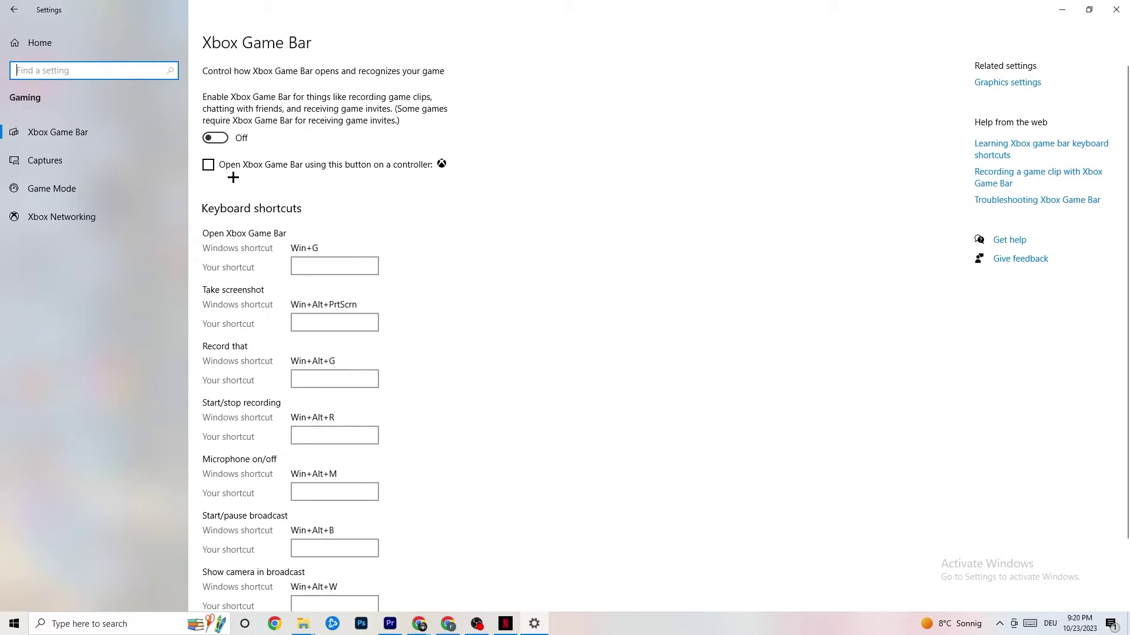
Step: Check the background recording and audio options under Captures, and check the Game Mode setting
click(93, 158)
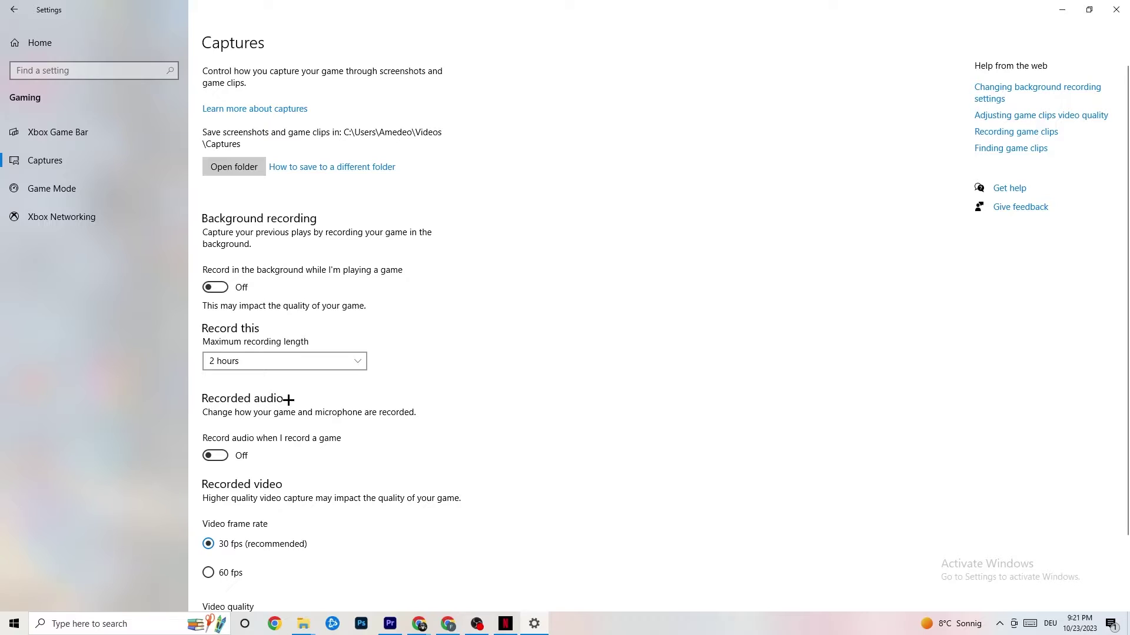
scroll(305, 416, down, 3)
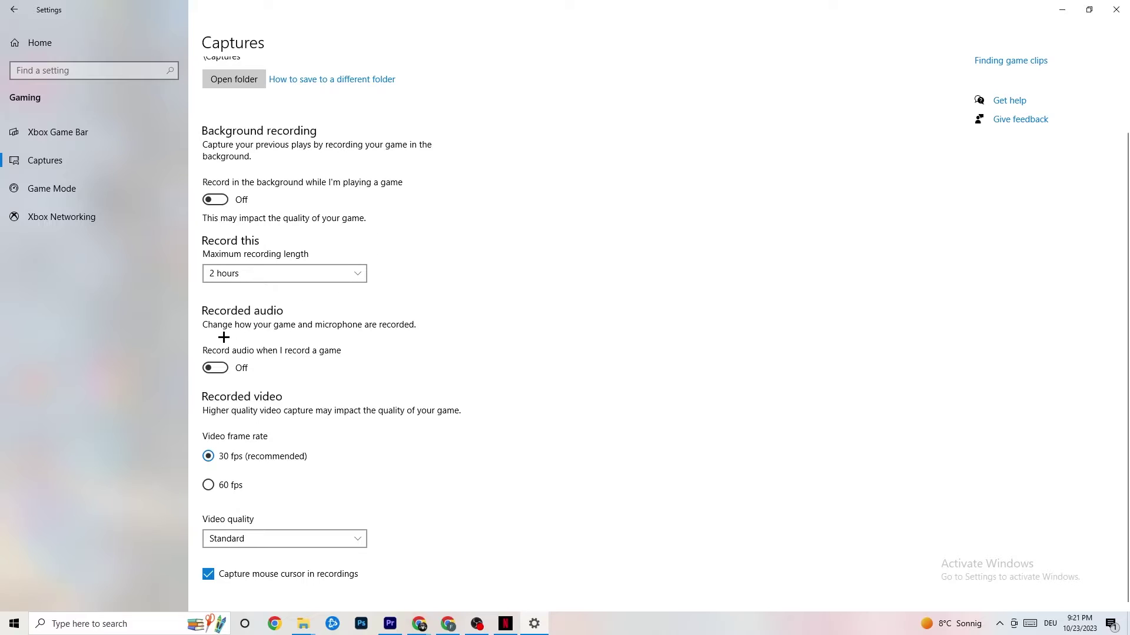
click(86, 197)
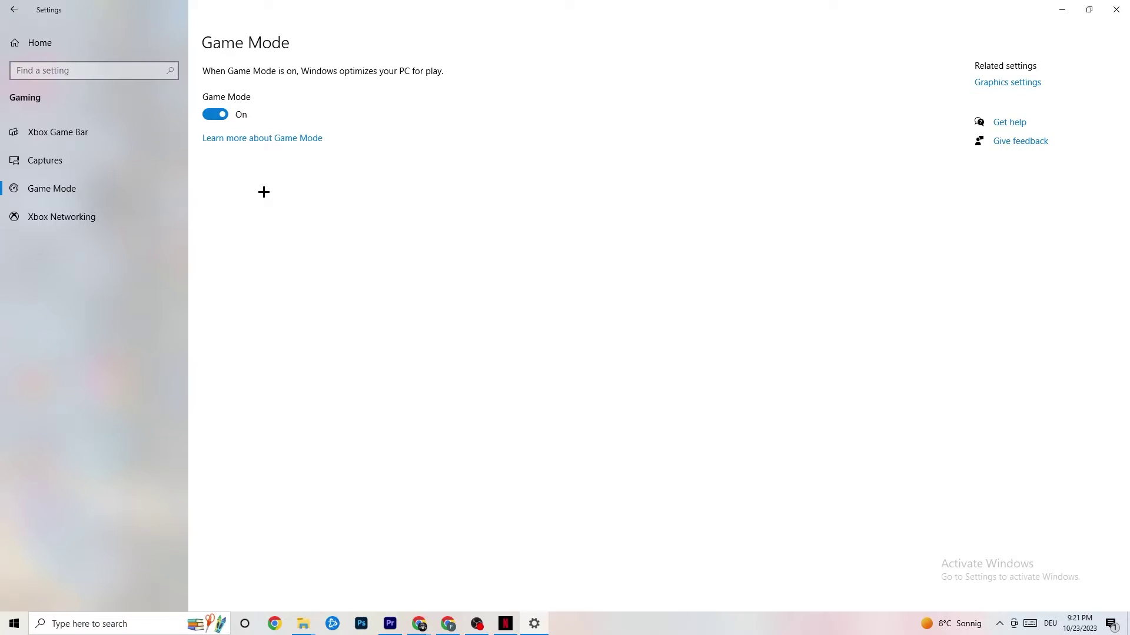
click(17, 9)
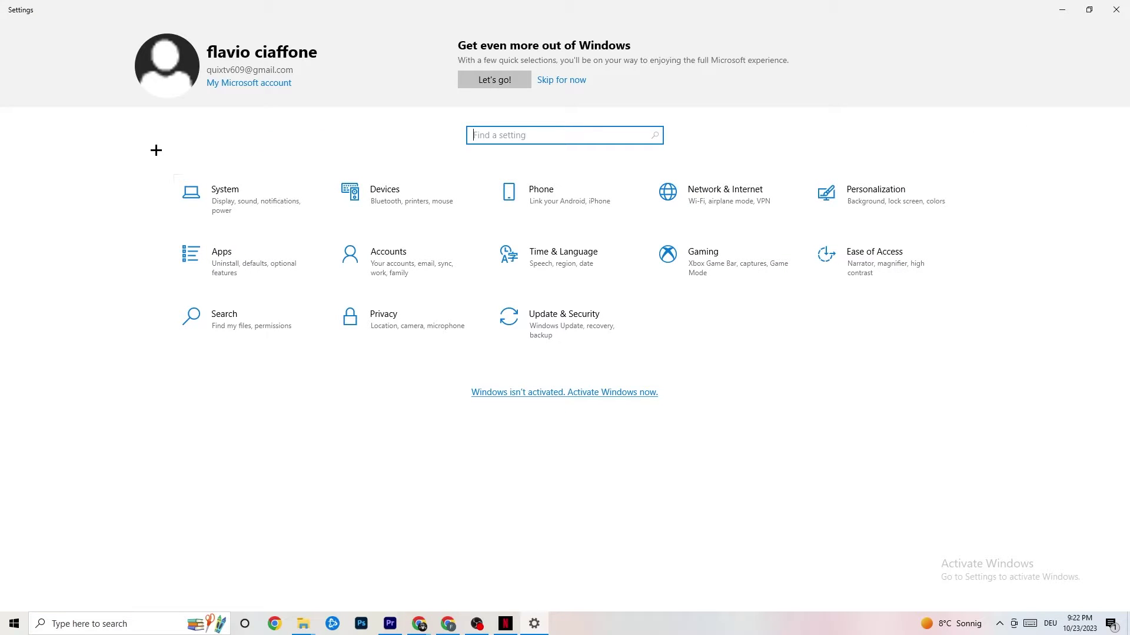
Step: Check the Windows Update status and the Troubleshoot page under Update & Security, and close Settings
click(585, 334)
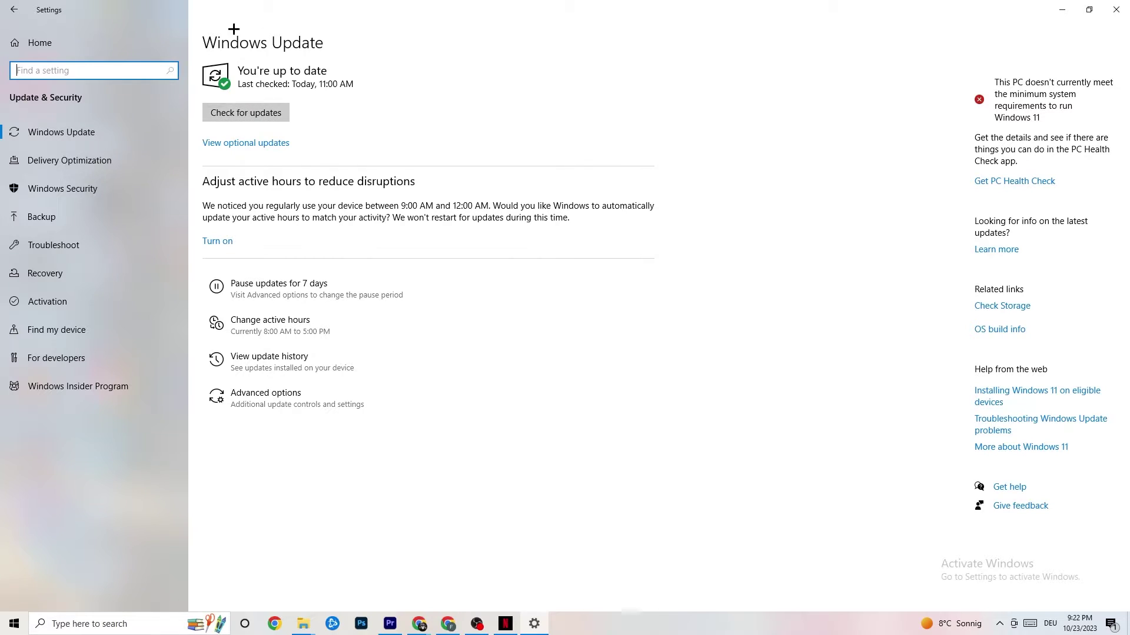
click(340, 84)
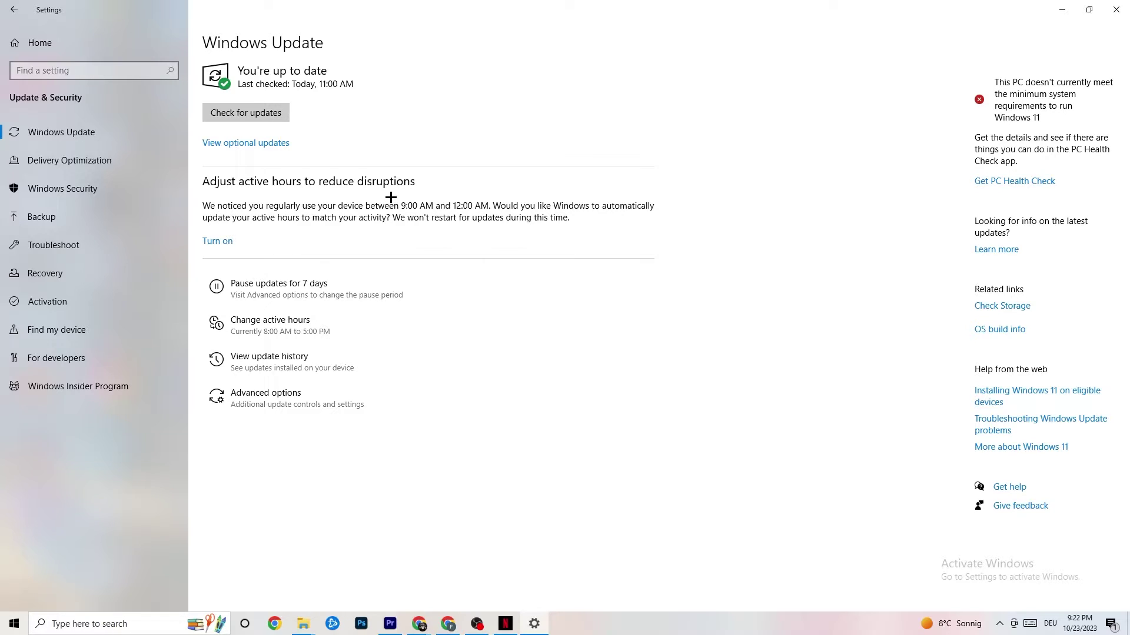
click(92, 247)
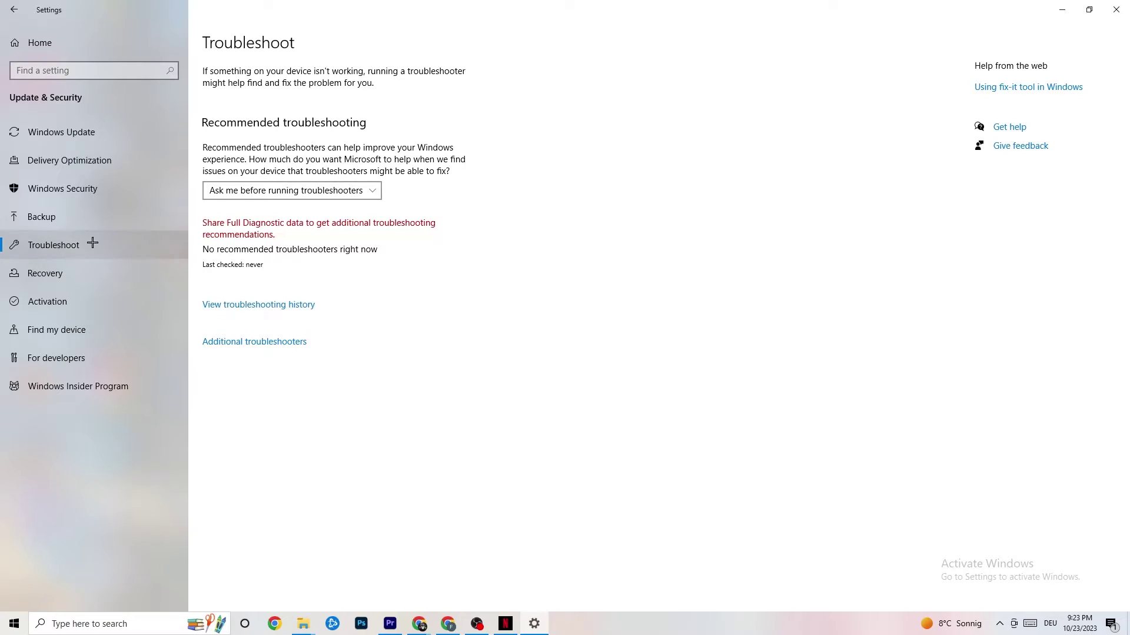
click(1114, 7)
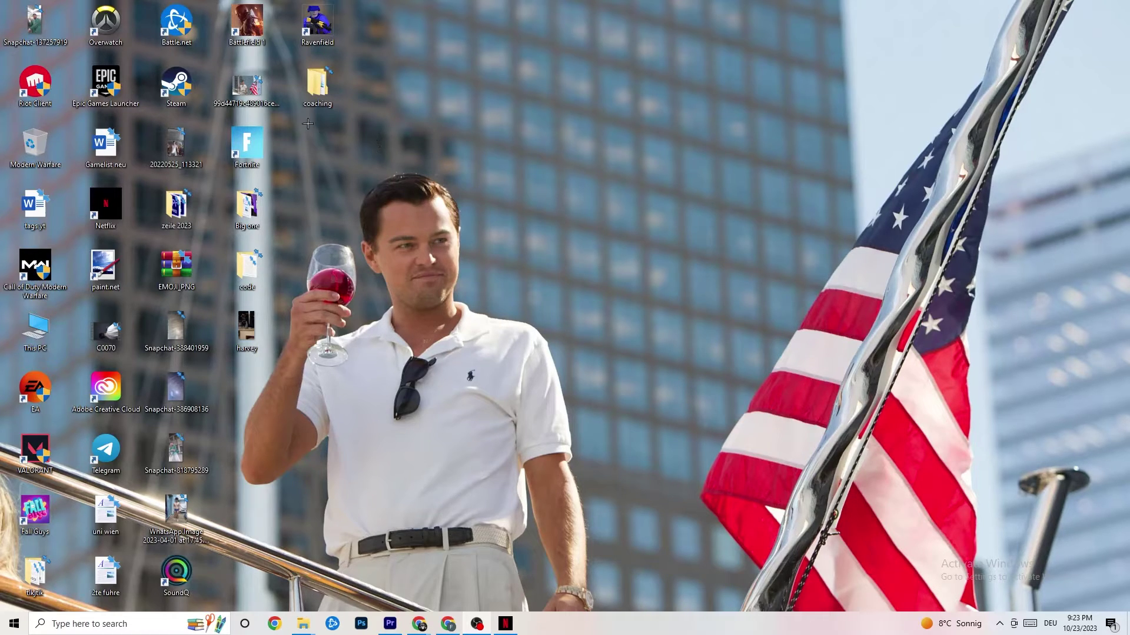
Step: Move the Steam shortcut to an empty area of the desktop and open its properties
drag(200, 94, 655, 173)
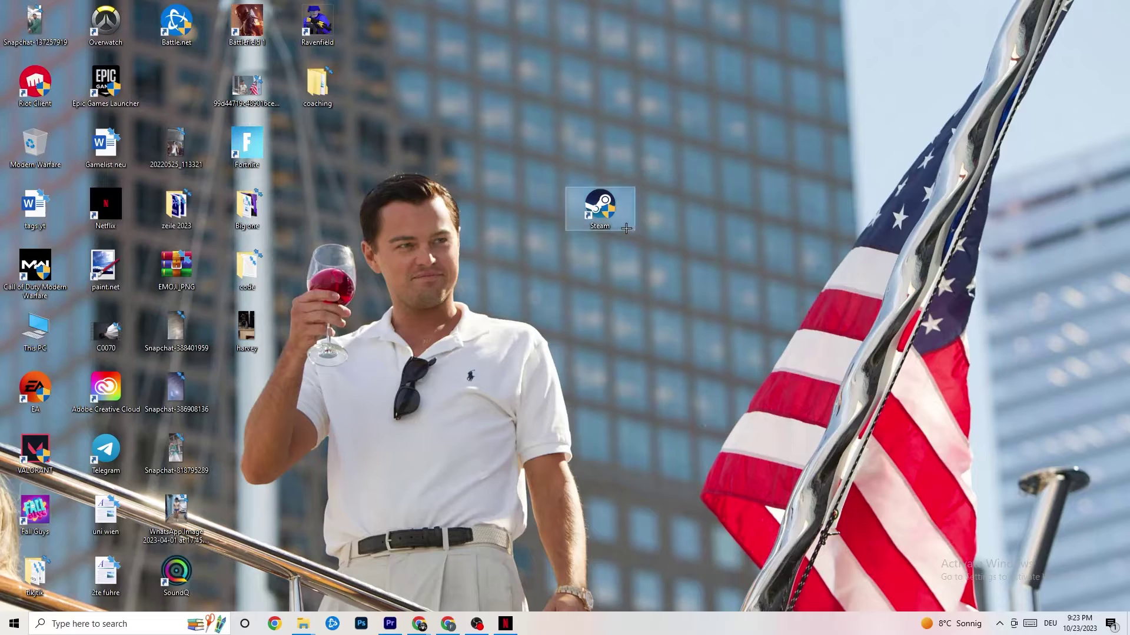
right_click(600, 214)
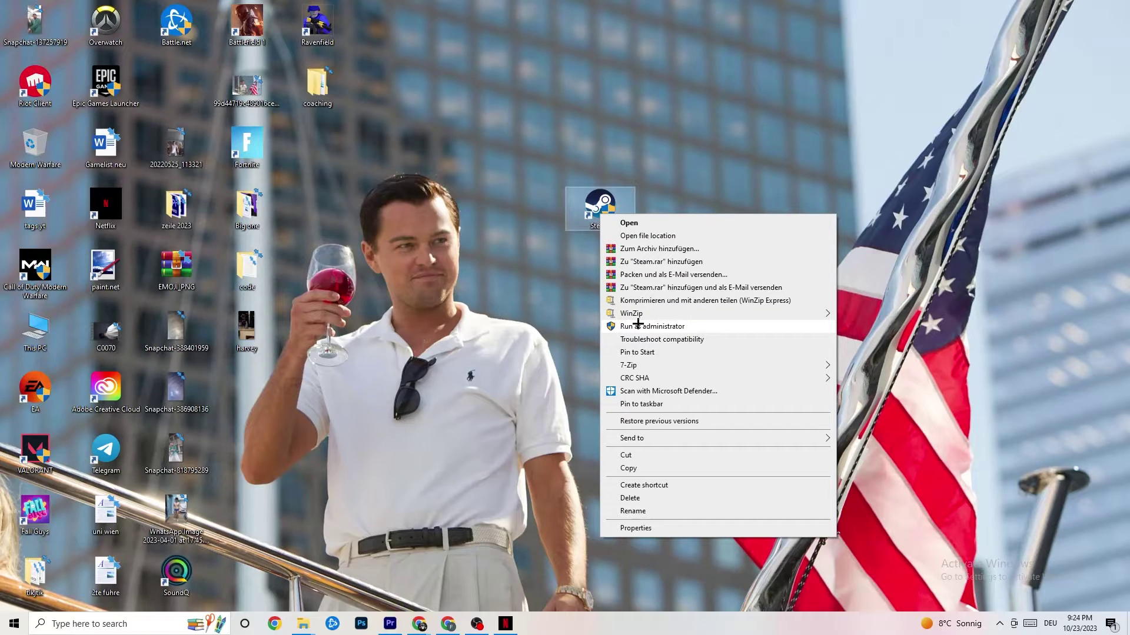
click(489, 294)
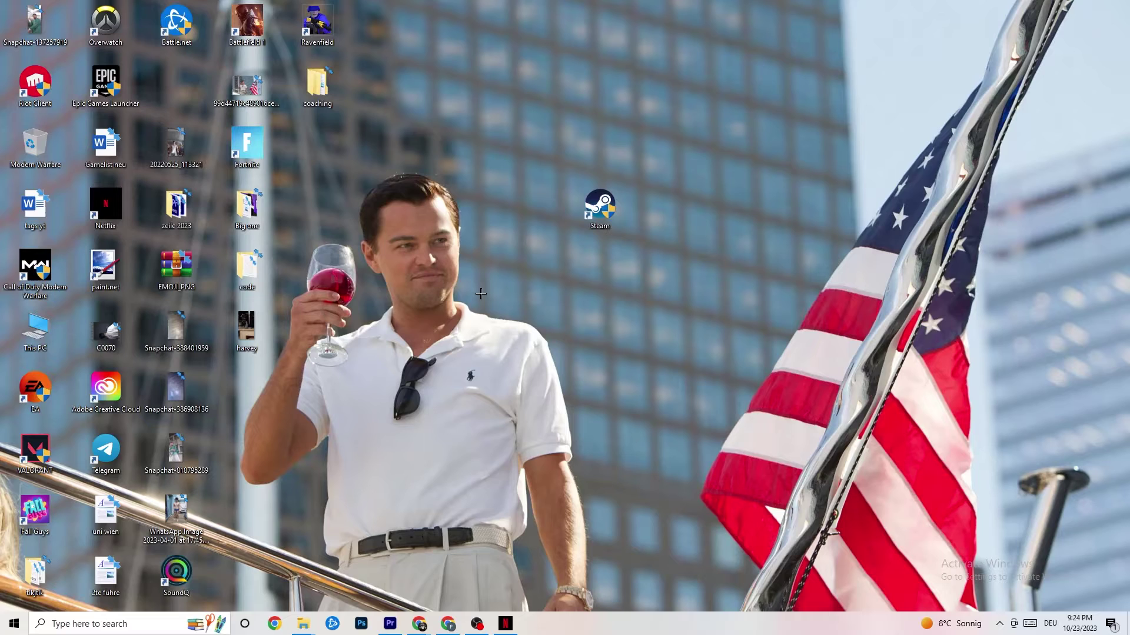
drag(588, 212, 518, 212)
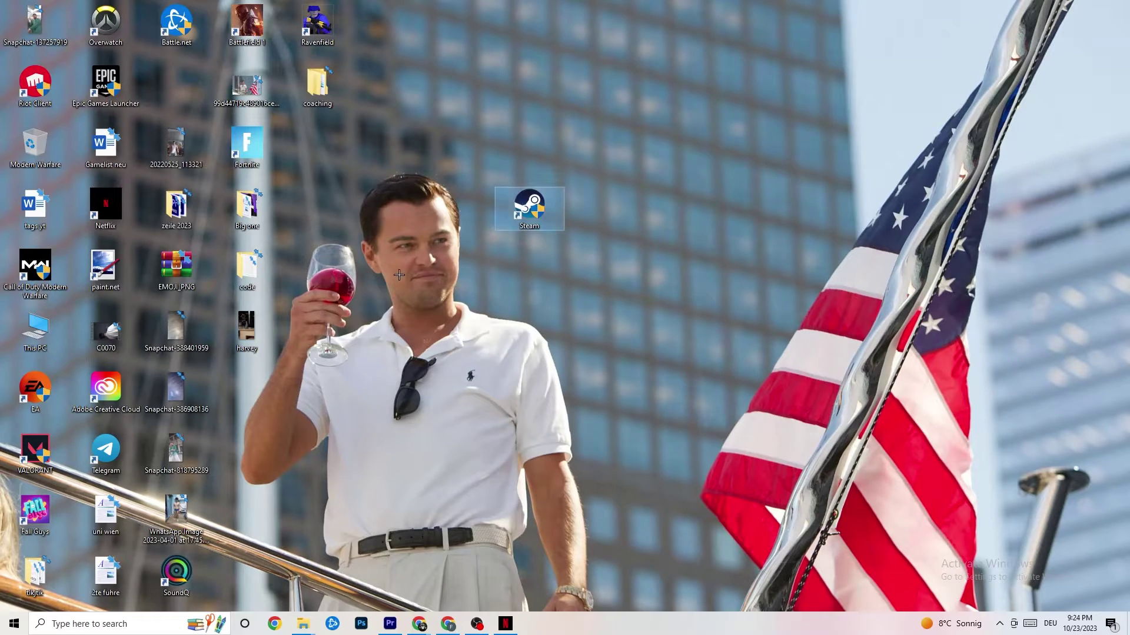
right_click(519, 212)
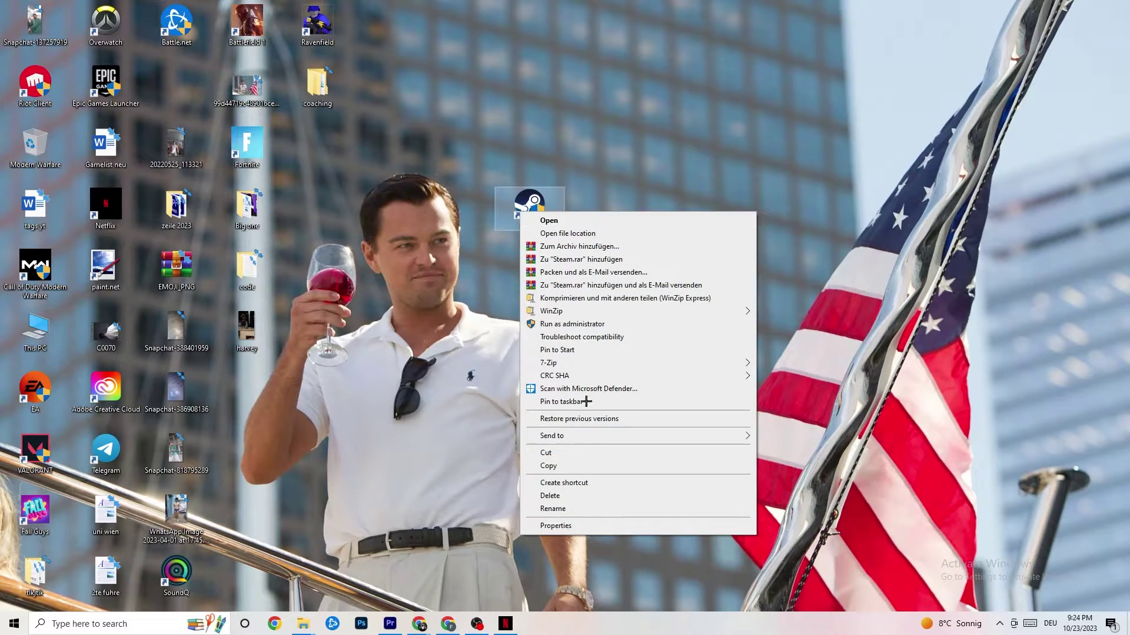
click(562, 526)
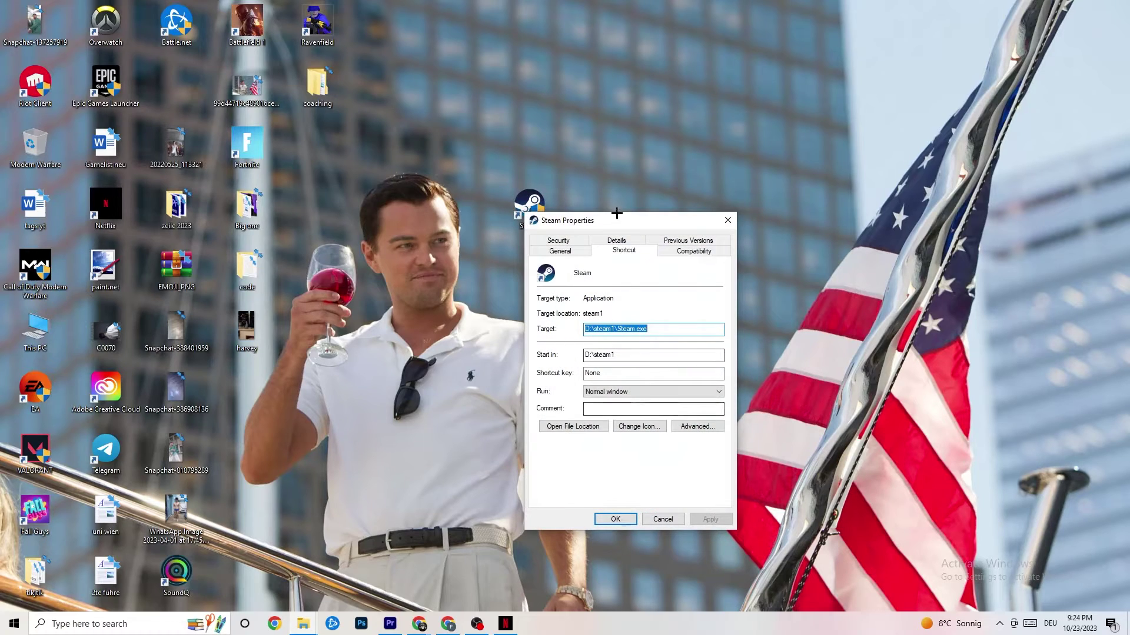
Step: Review the compatibility mode versions and settings in the Steam shortcut's properties, and close the dialog
drag(617, 213, 454, 52)
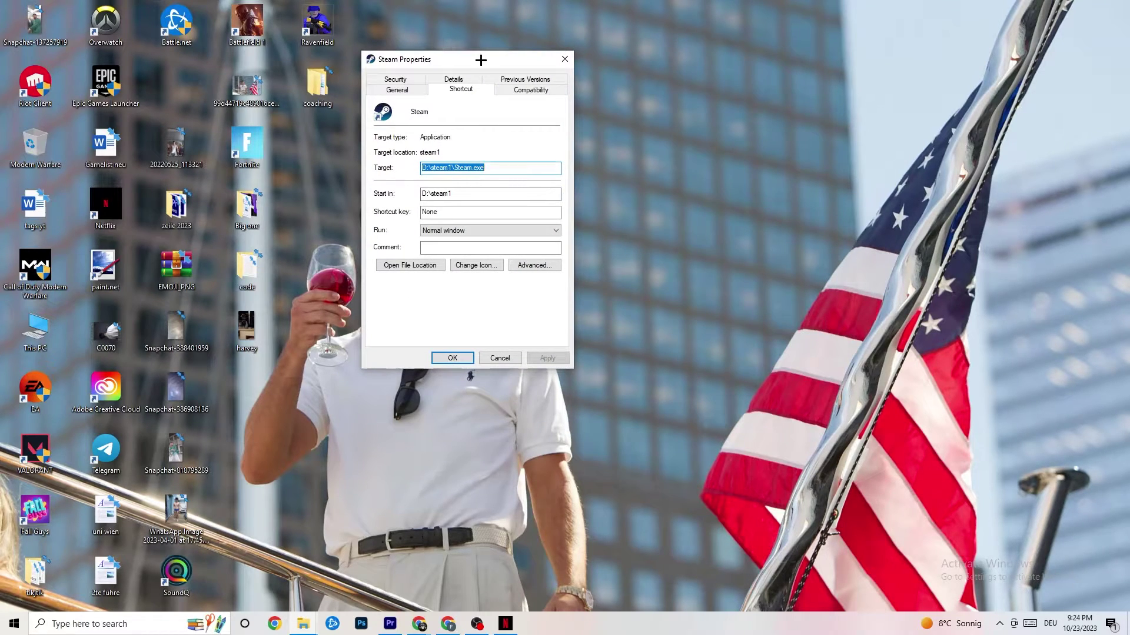
click(515, 89)
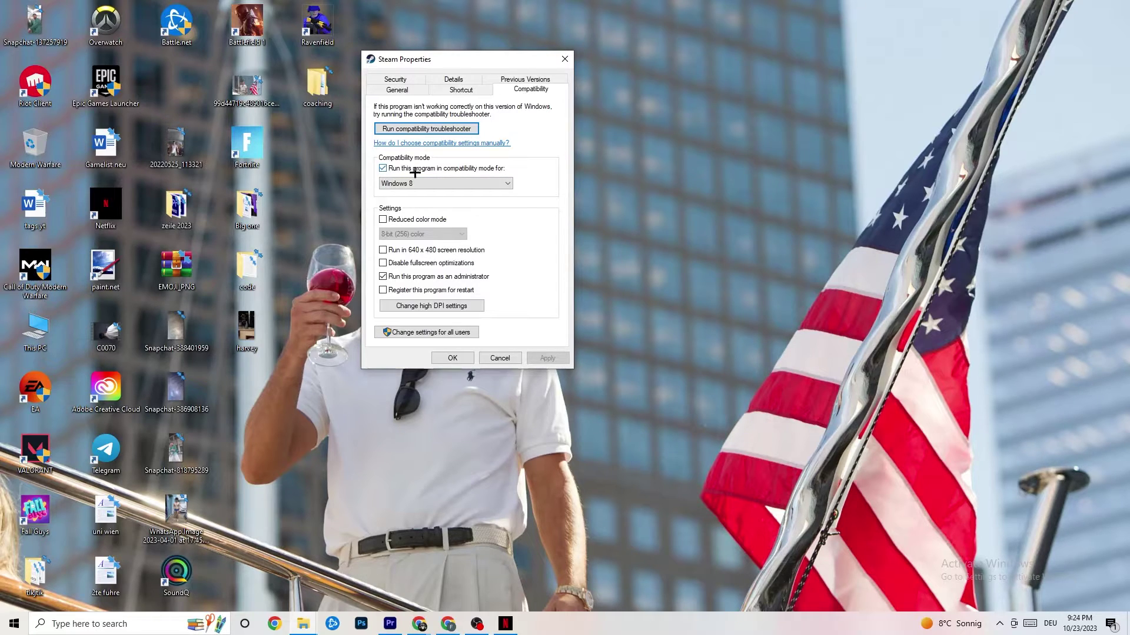
click(486, 181)
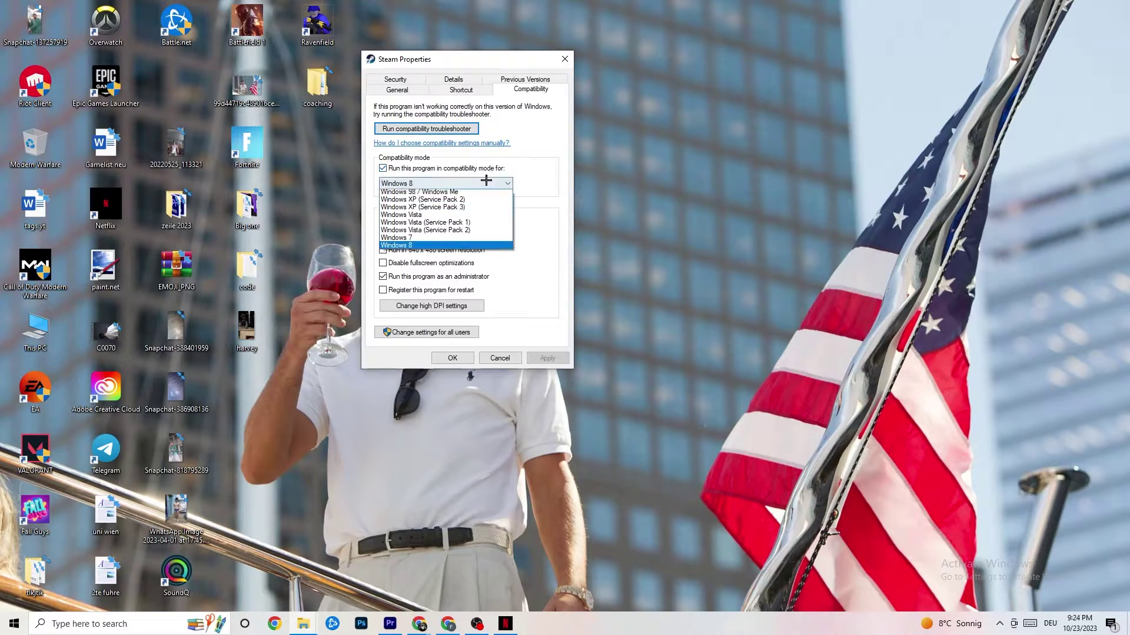
click(514, 167)
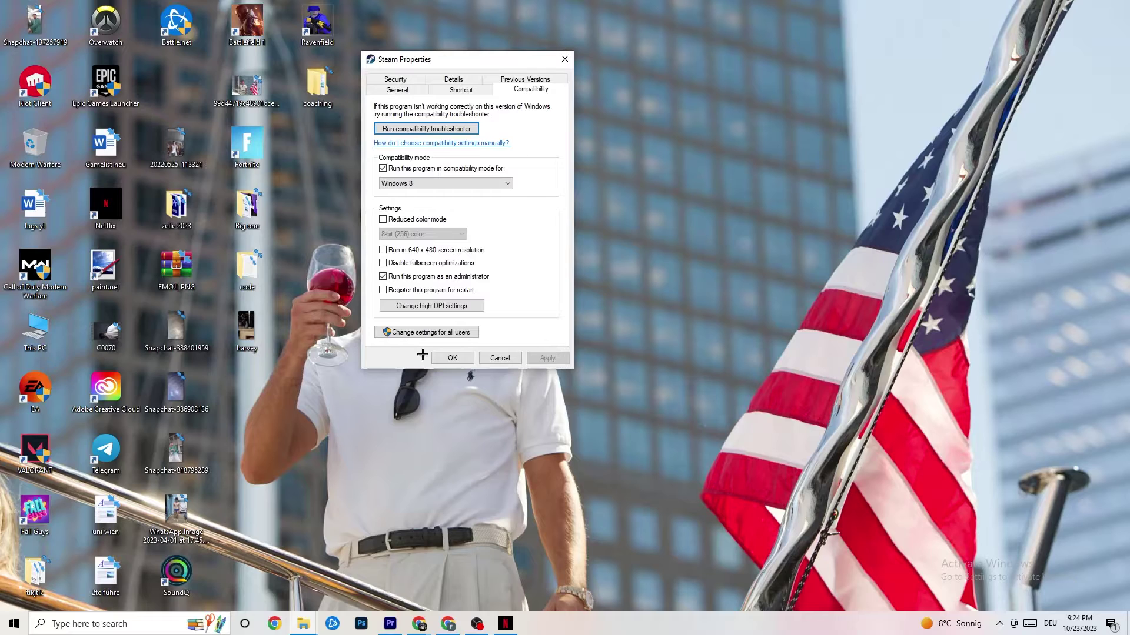
click(453, 356)
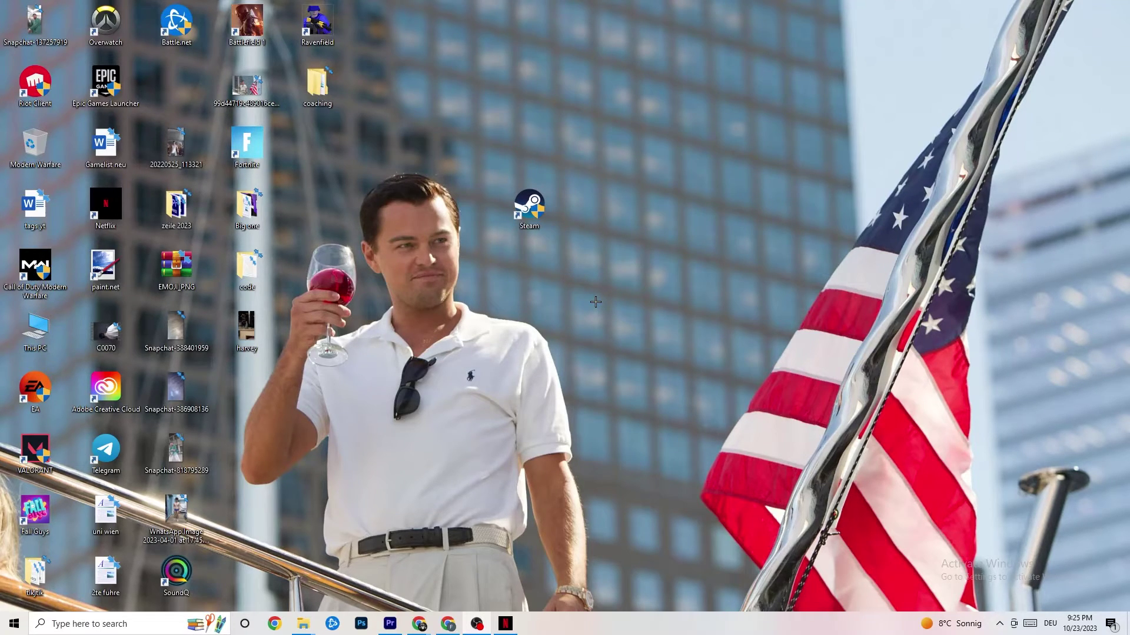
right_click(545, 222)
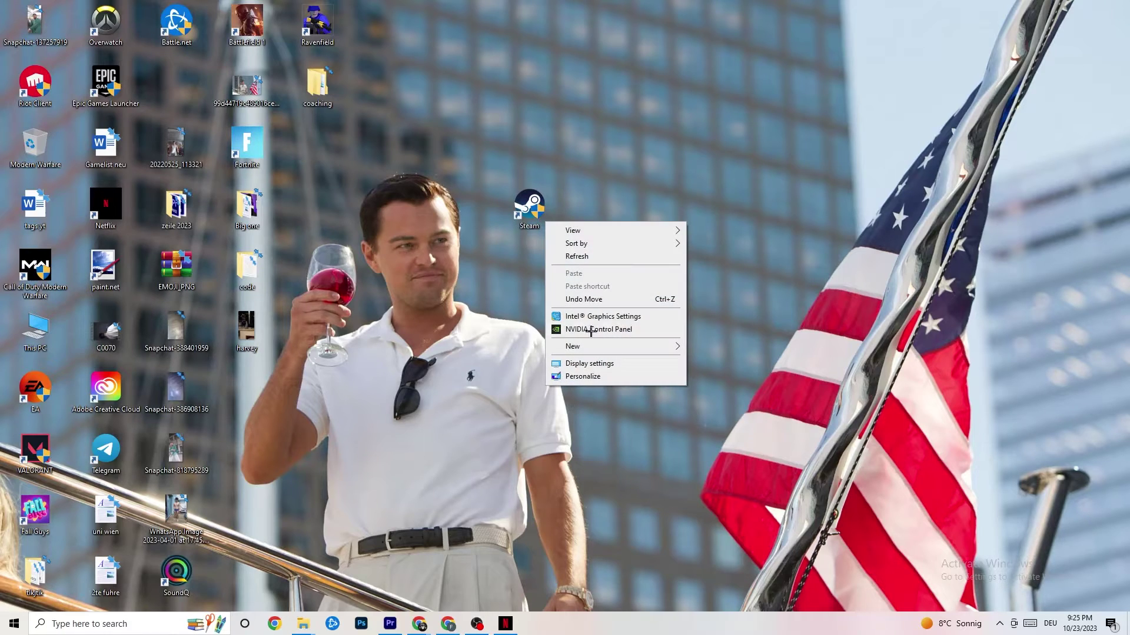
right_click(563, 120)
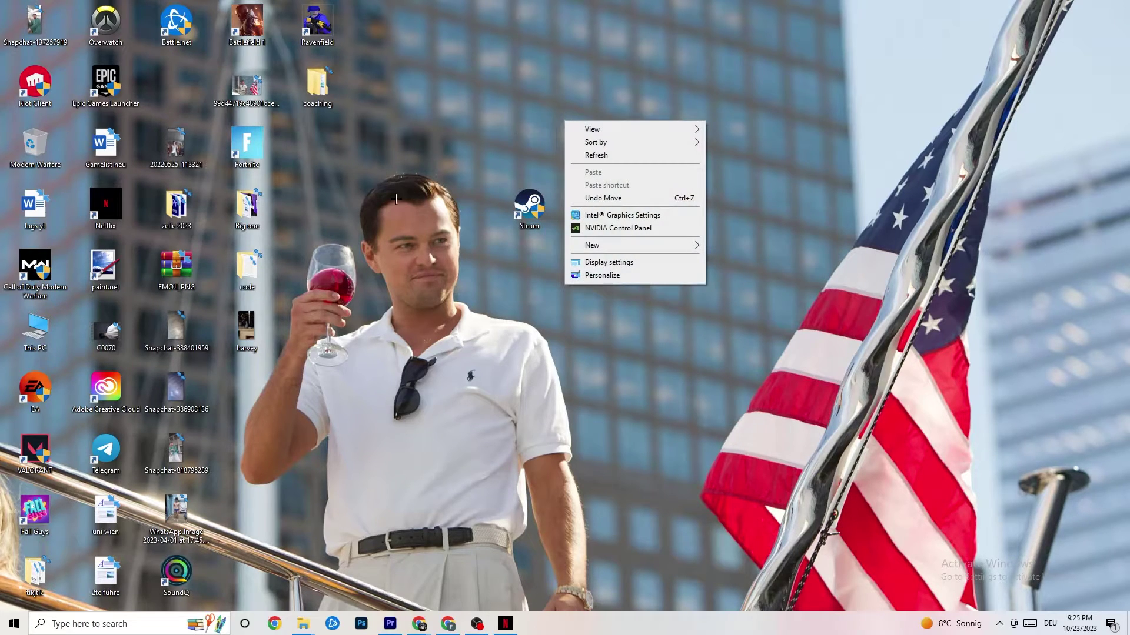
click(435, 23)
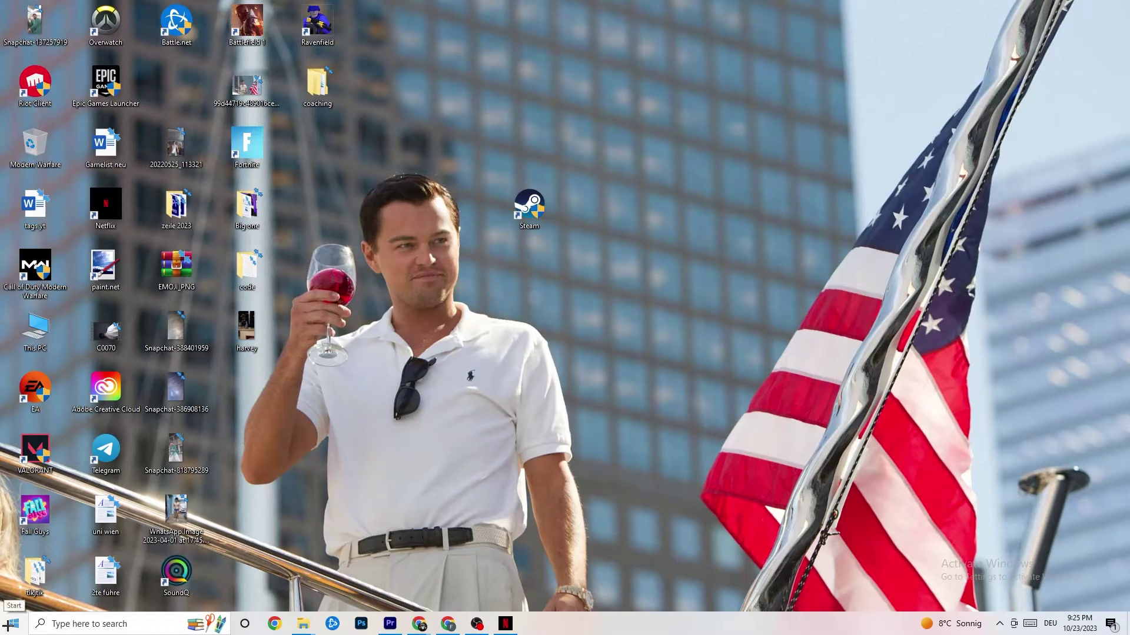
click(529, 206)
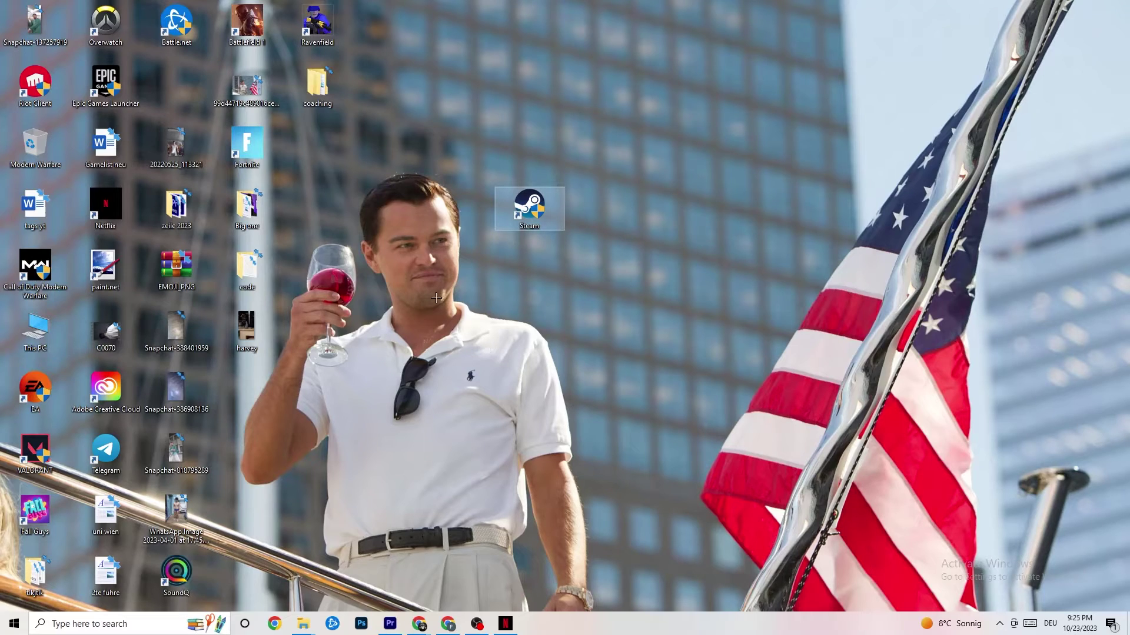
Step: Open Task Manager full screen and review the running processes and the actions available for Windows Explorer
right_click(626, 631)
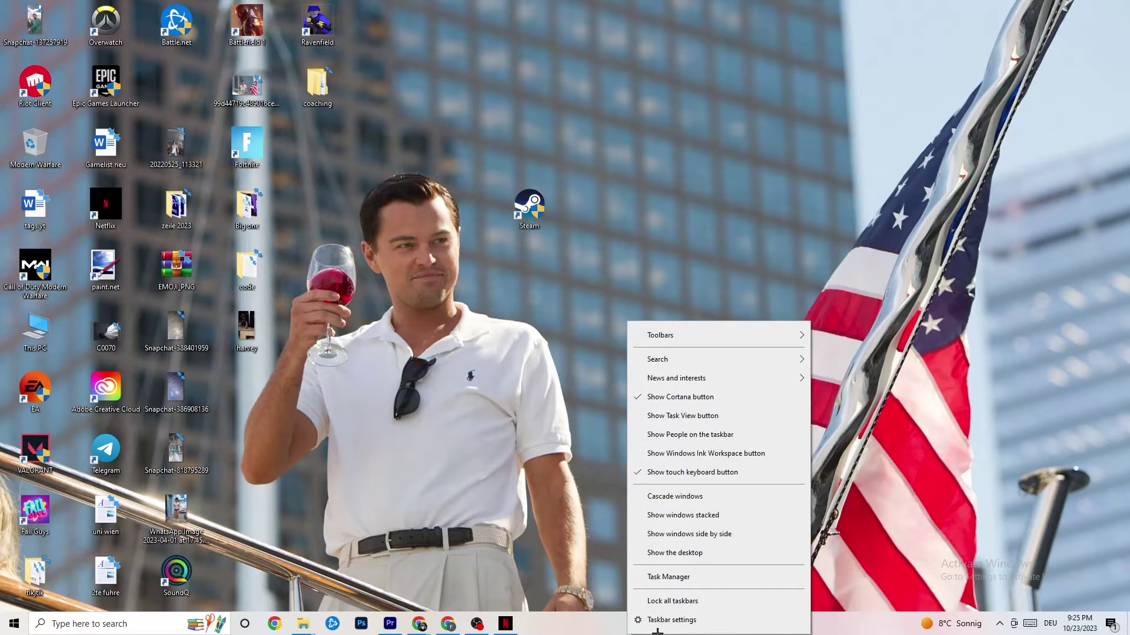
click(696, 578)
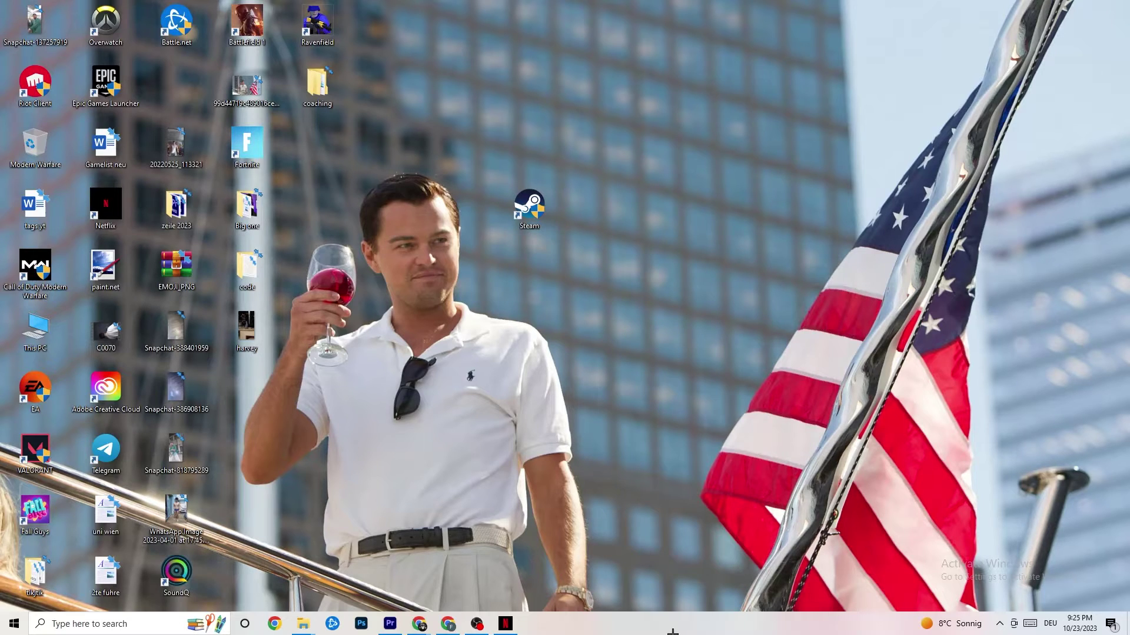
double_click(652, 33)
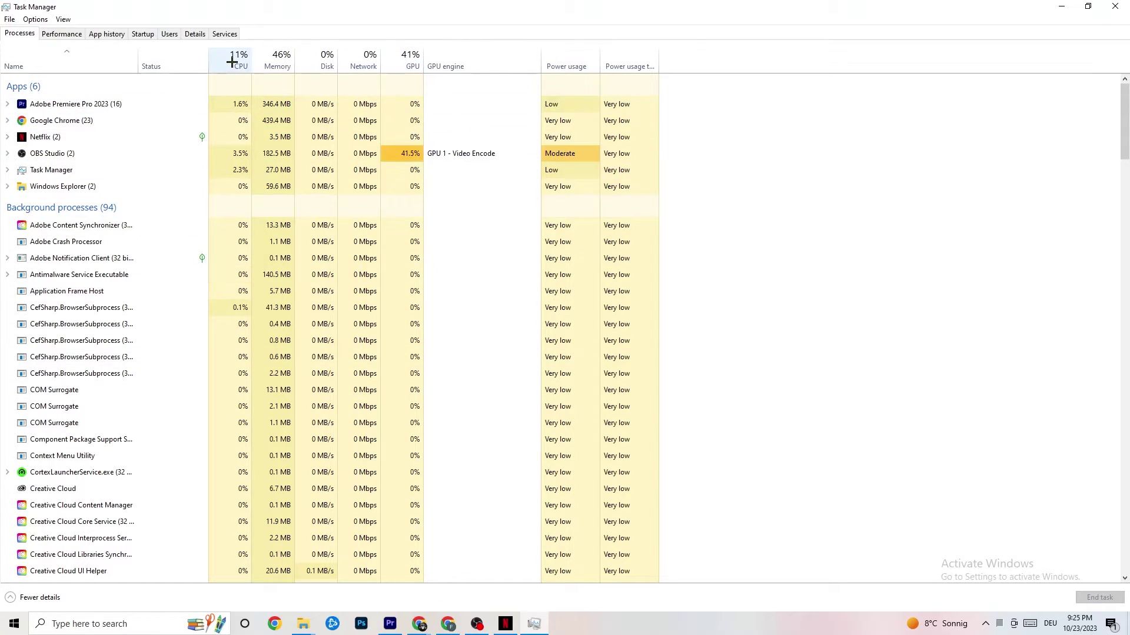
right_click(75, 187)
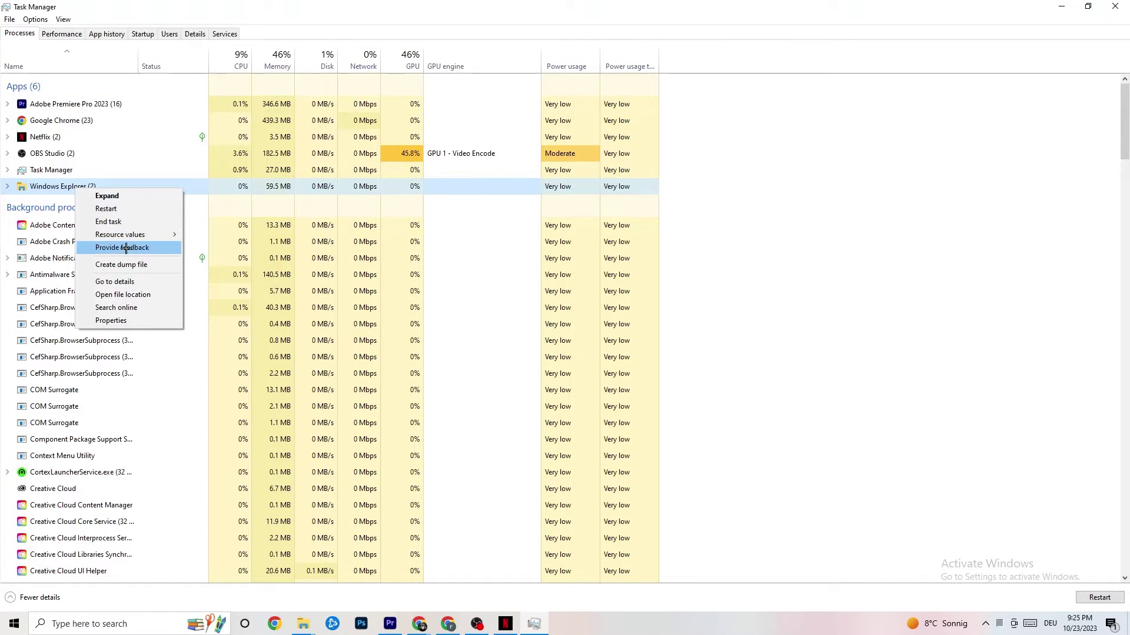
click(828, 174)
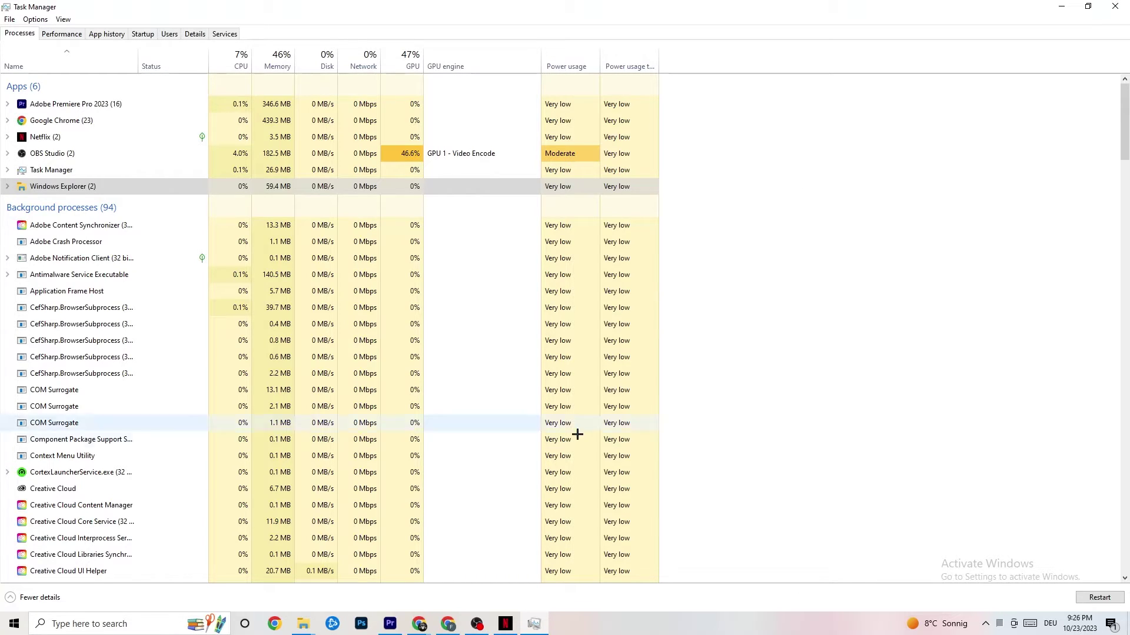
Step: Review the startup programs in Task Manager and the actions available for the Pivot Software entry
click(141, 34)
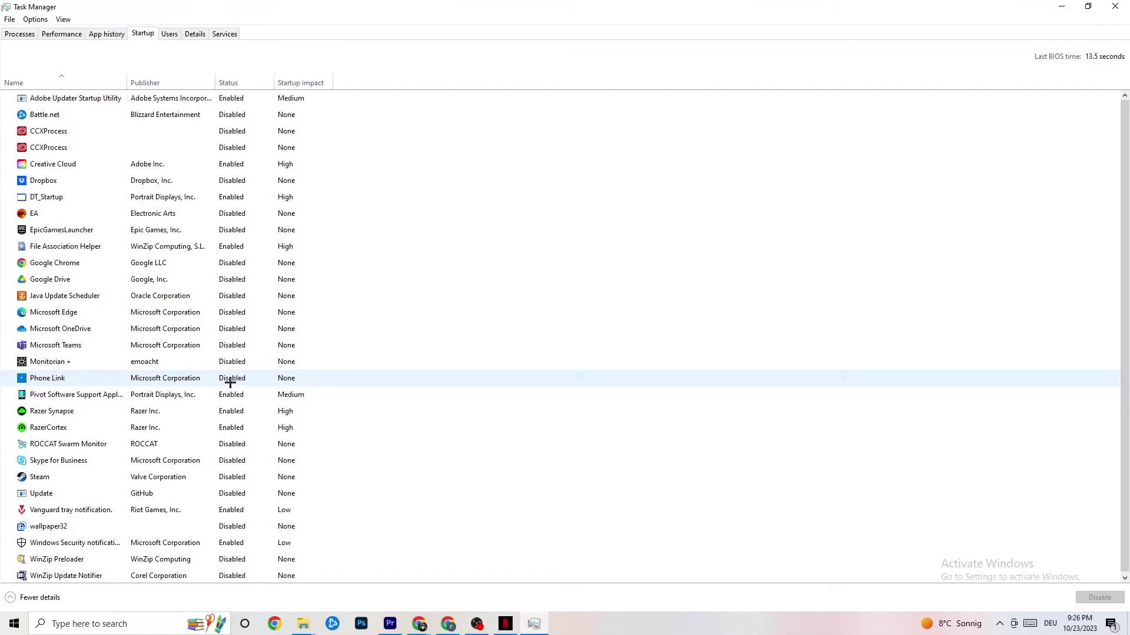
right_click(227, 395)
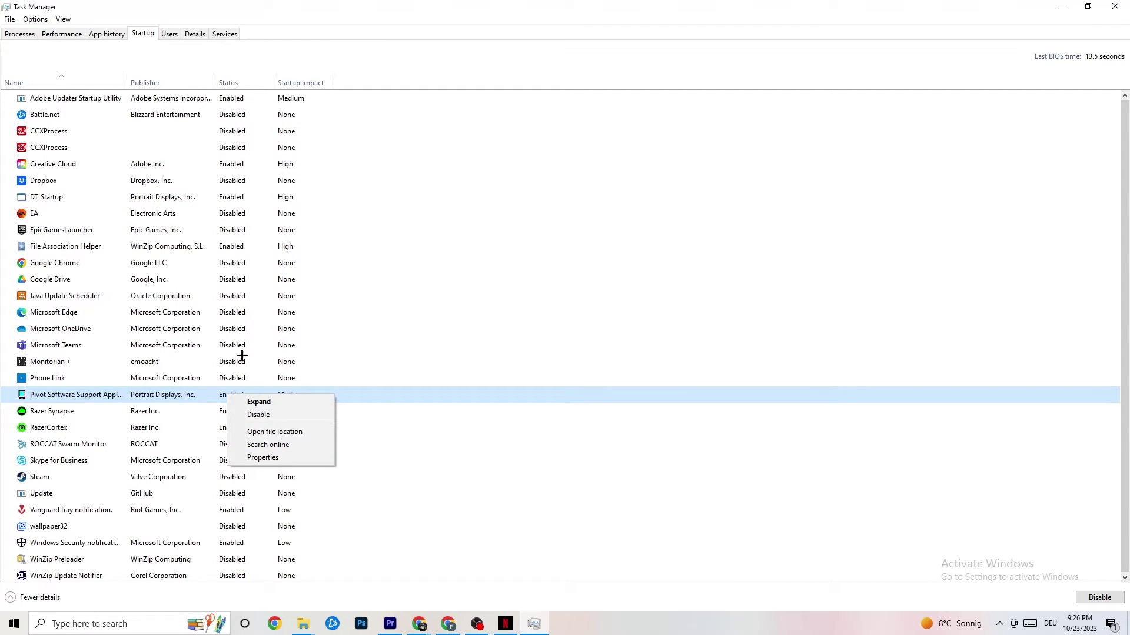
Step: Check the priority levels available for the Adobe Premiere Pro process among the detailed processes, and close Task Manager
click(195, 34)
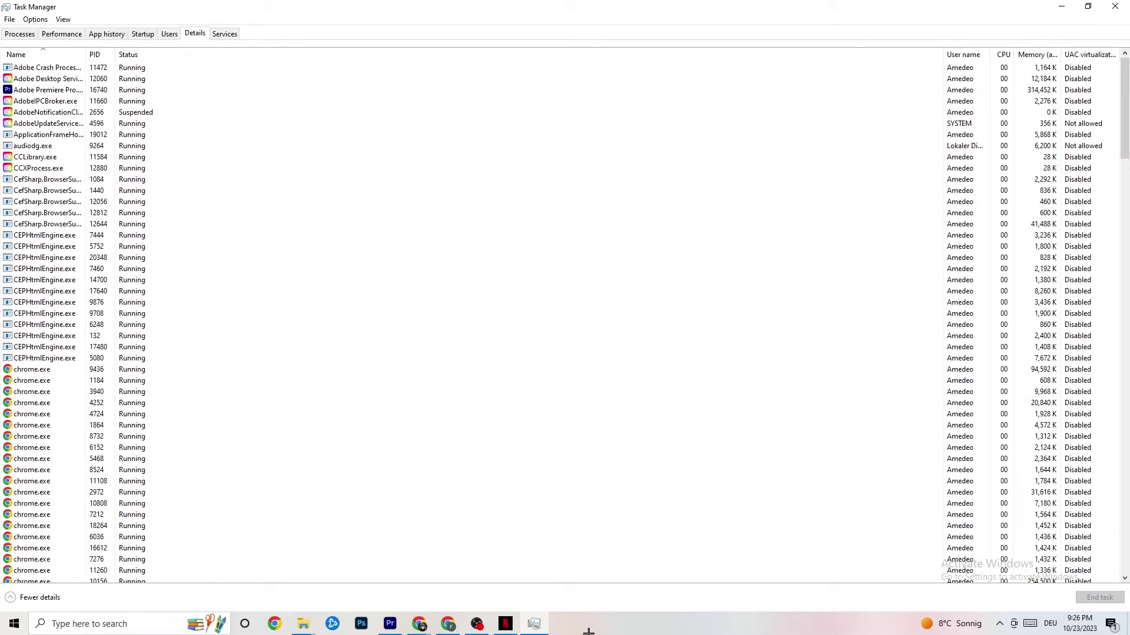
right_click(49, 95)
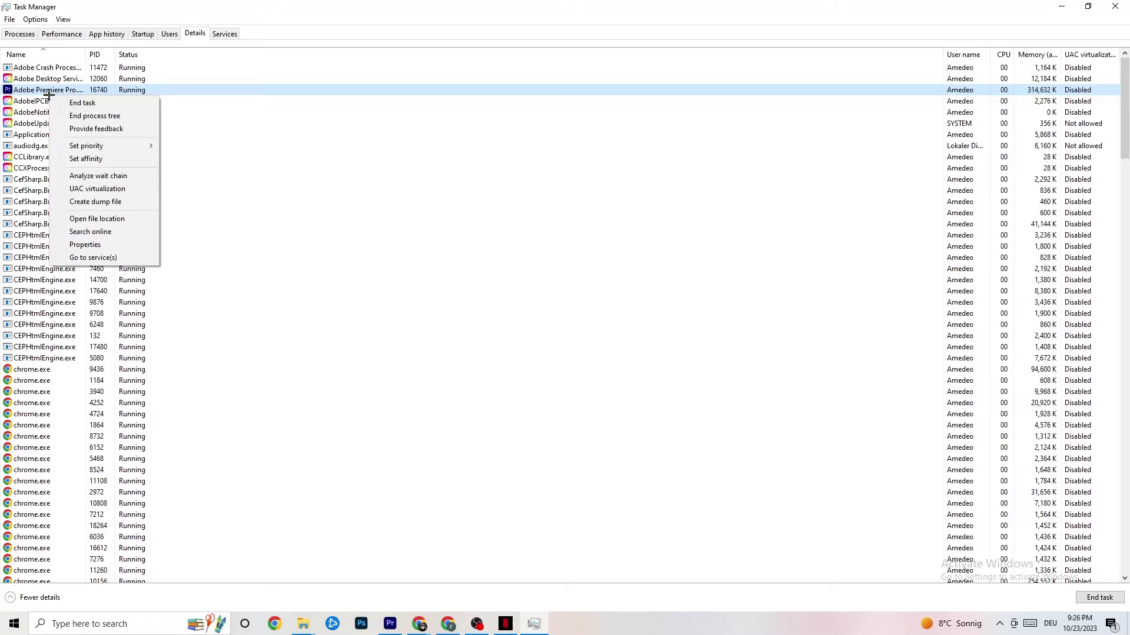
mouse_move(100, 145)
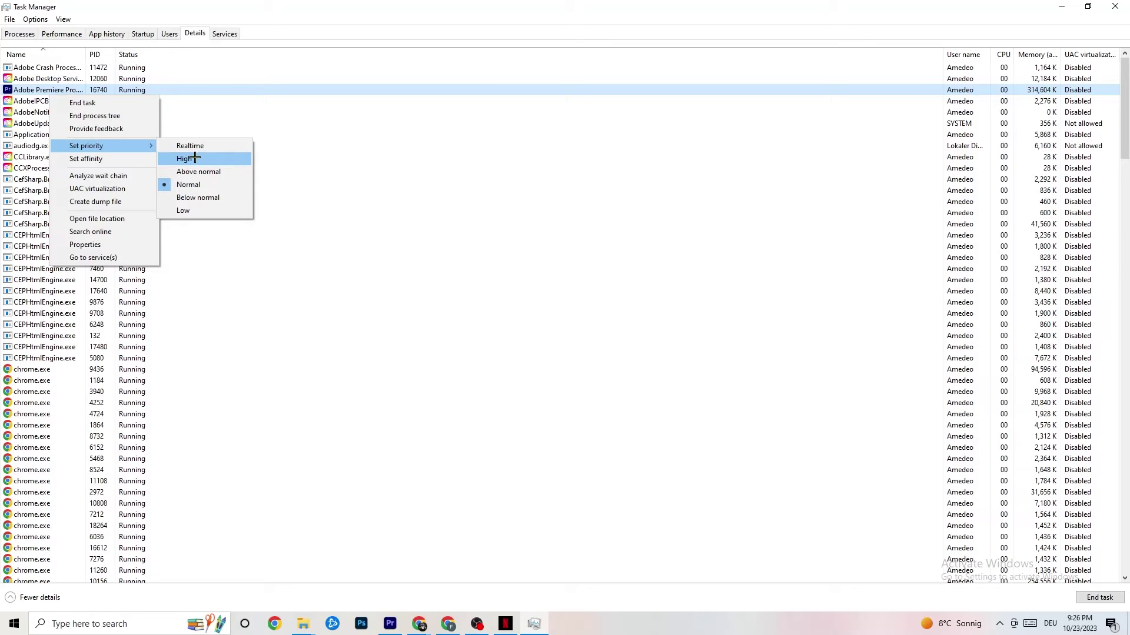
click(337, 112)
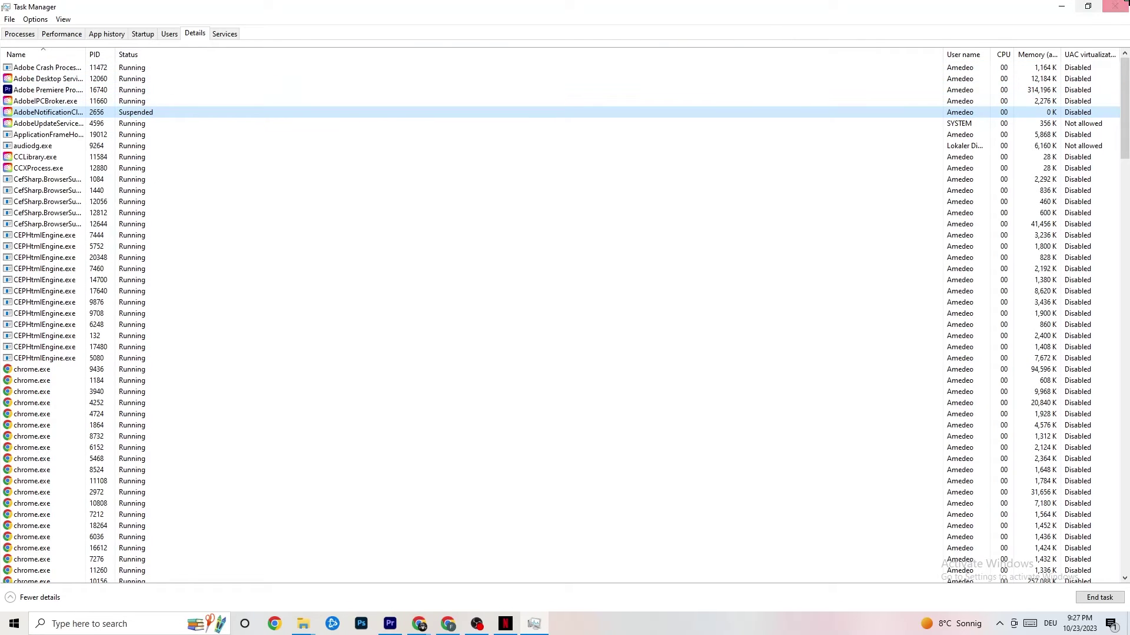
click(1117, 6)
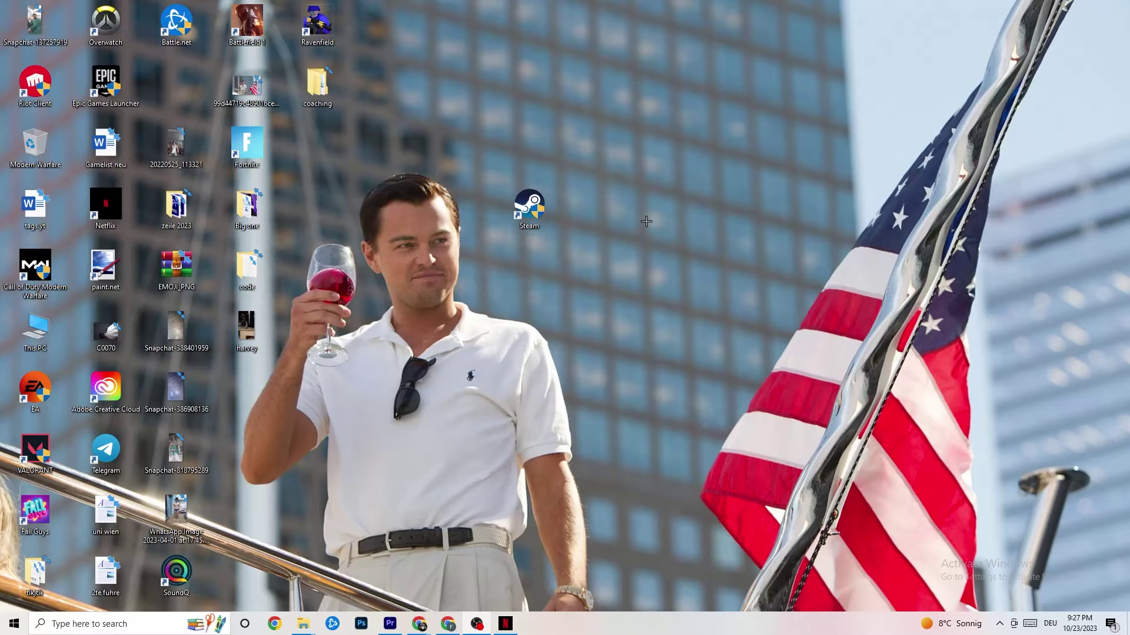
Step: Review the image settings preview and the resolution and refresh rate options in NVIDIA Control Panel, and close it
right_click(633, 111)
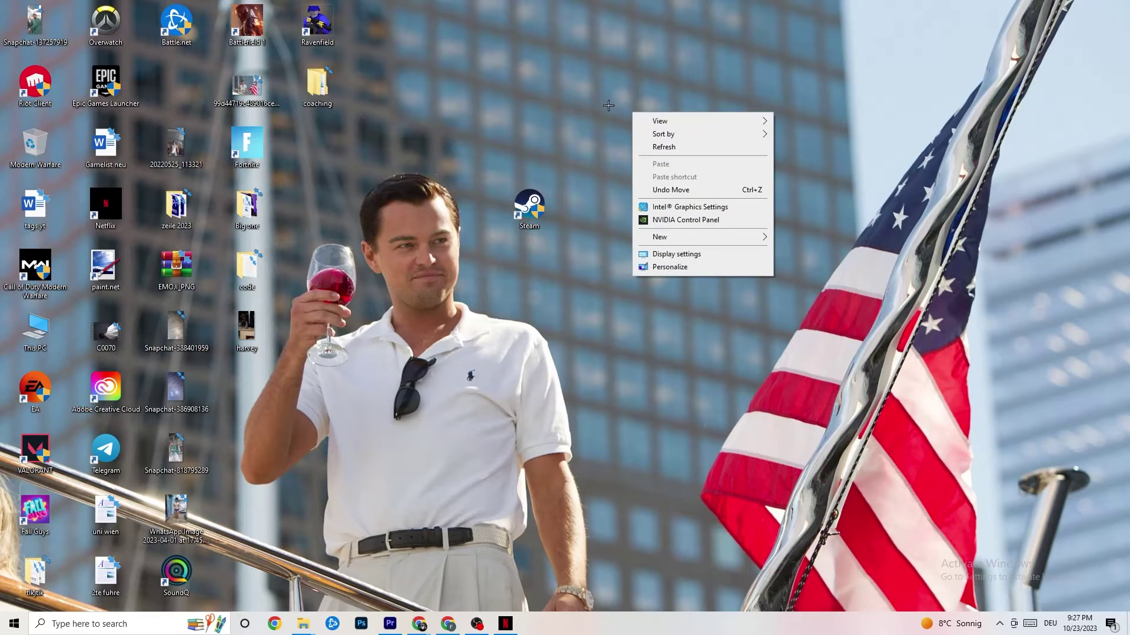
click(670, 220)
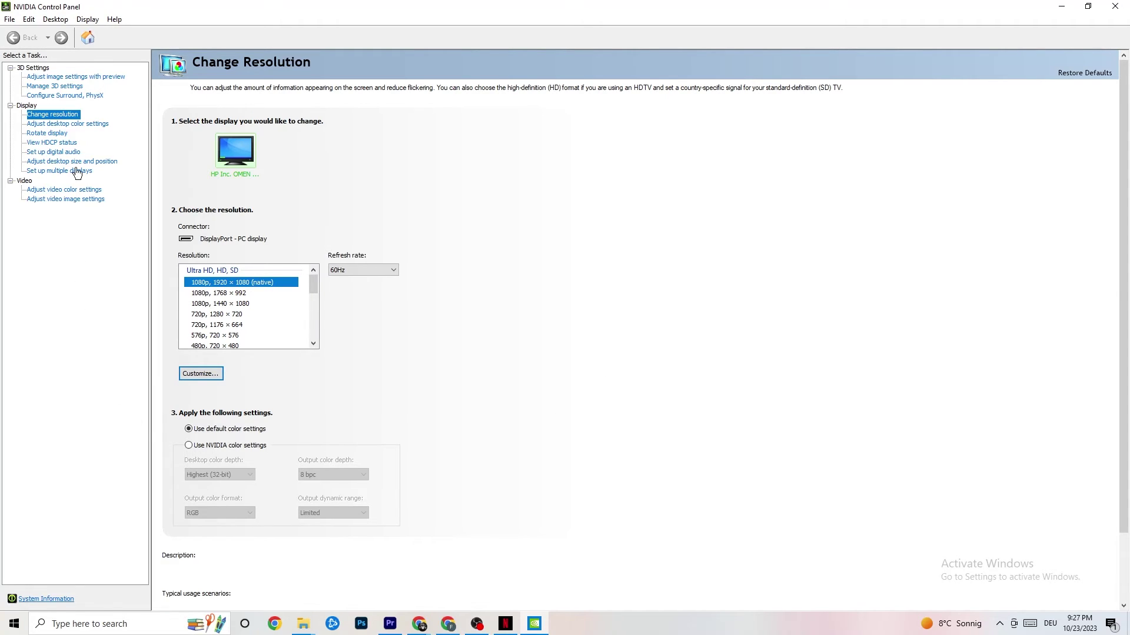
click(63, 78)
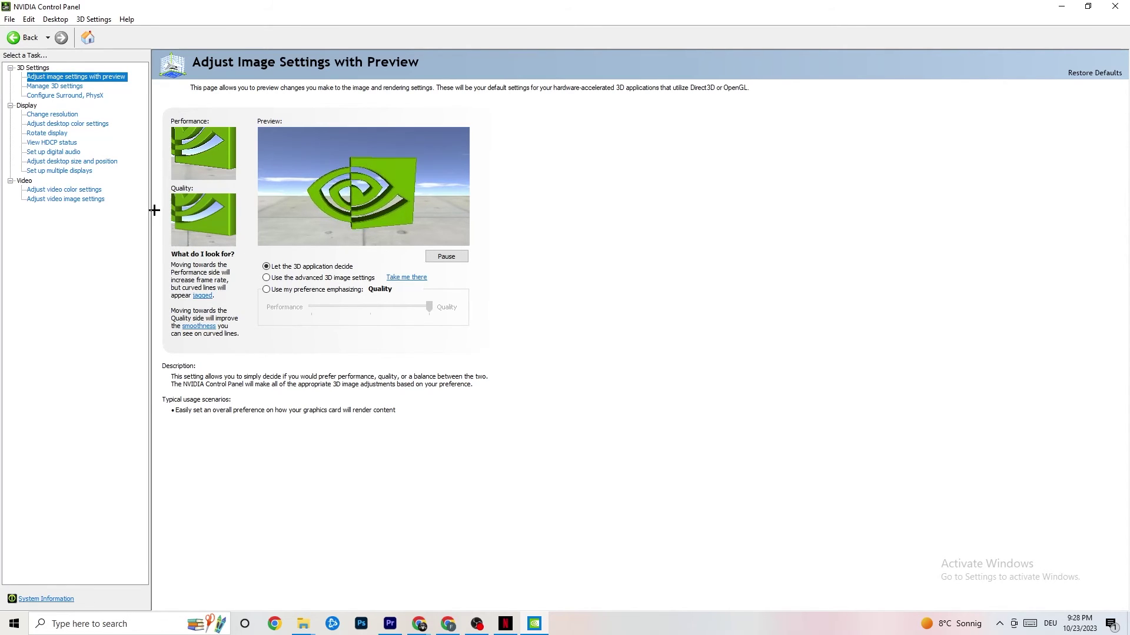
click(41, 116)
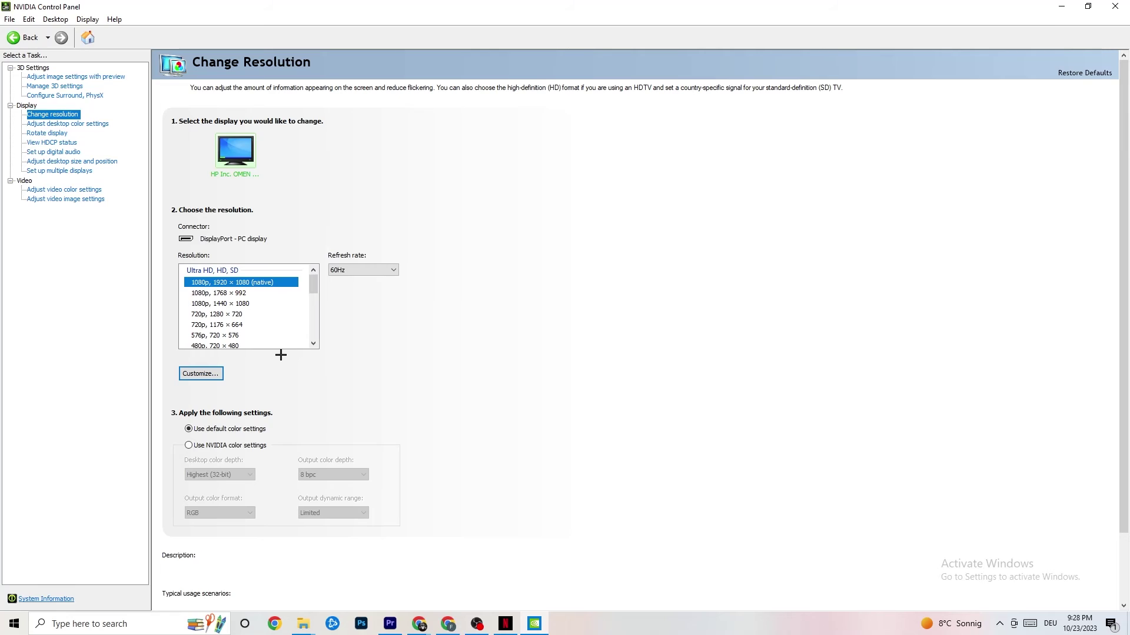
mouse_move(253, 283)
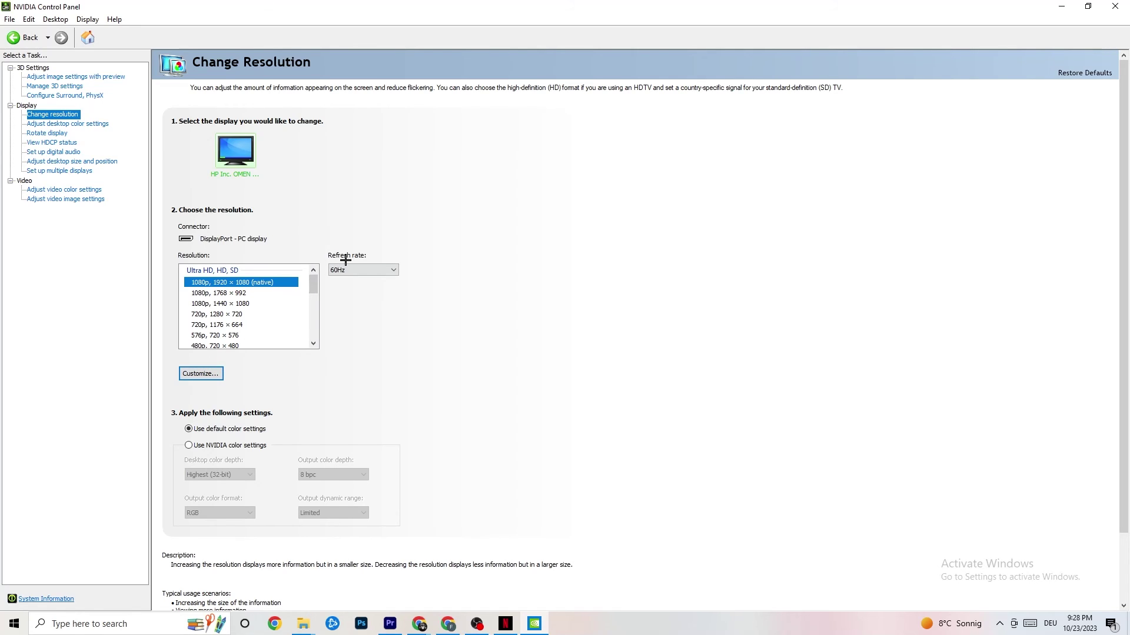
click(1115, 6)
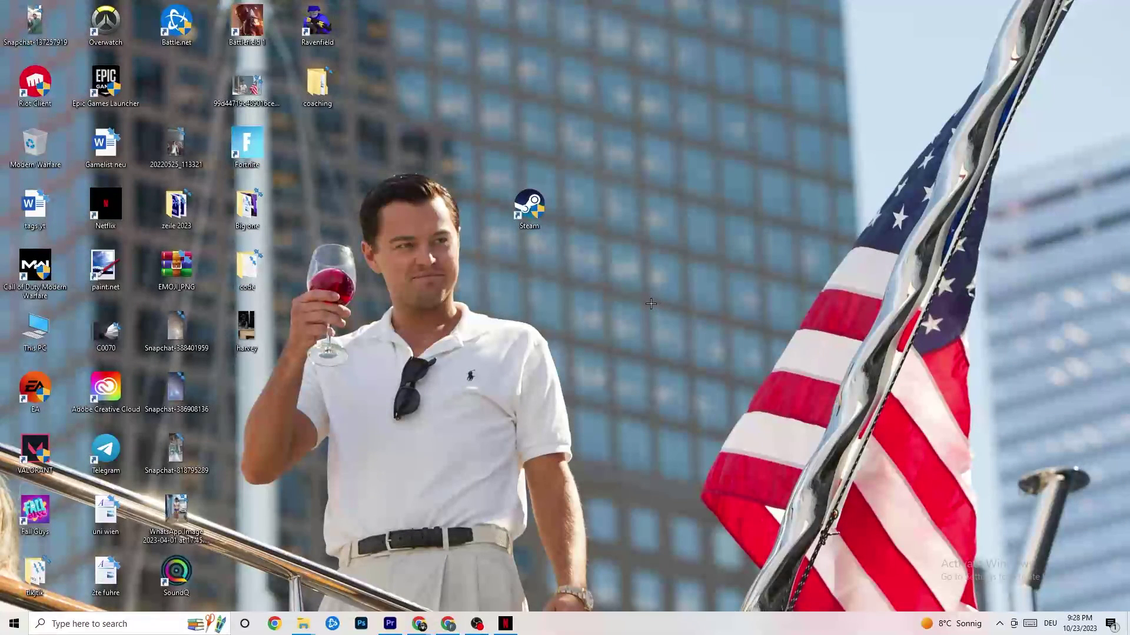